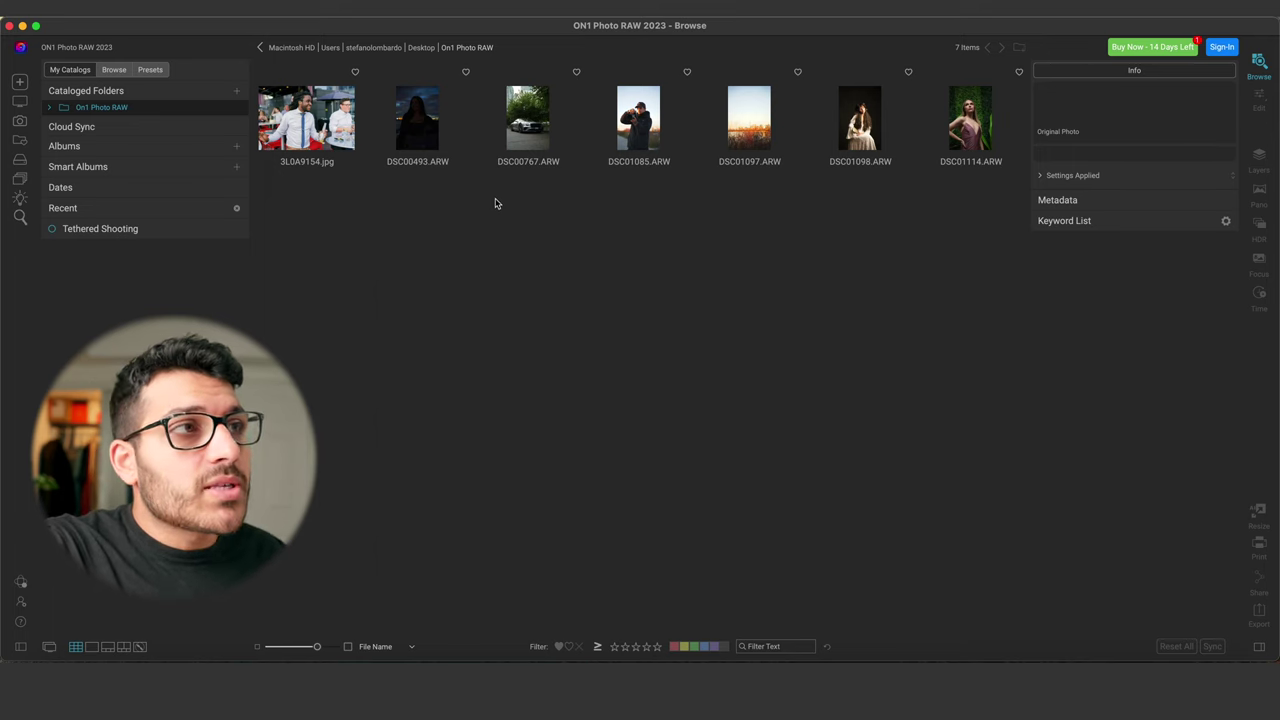
pyautogui.click(527, 128)
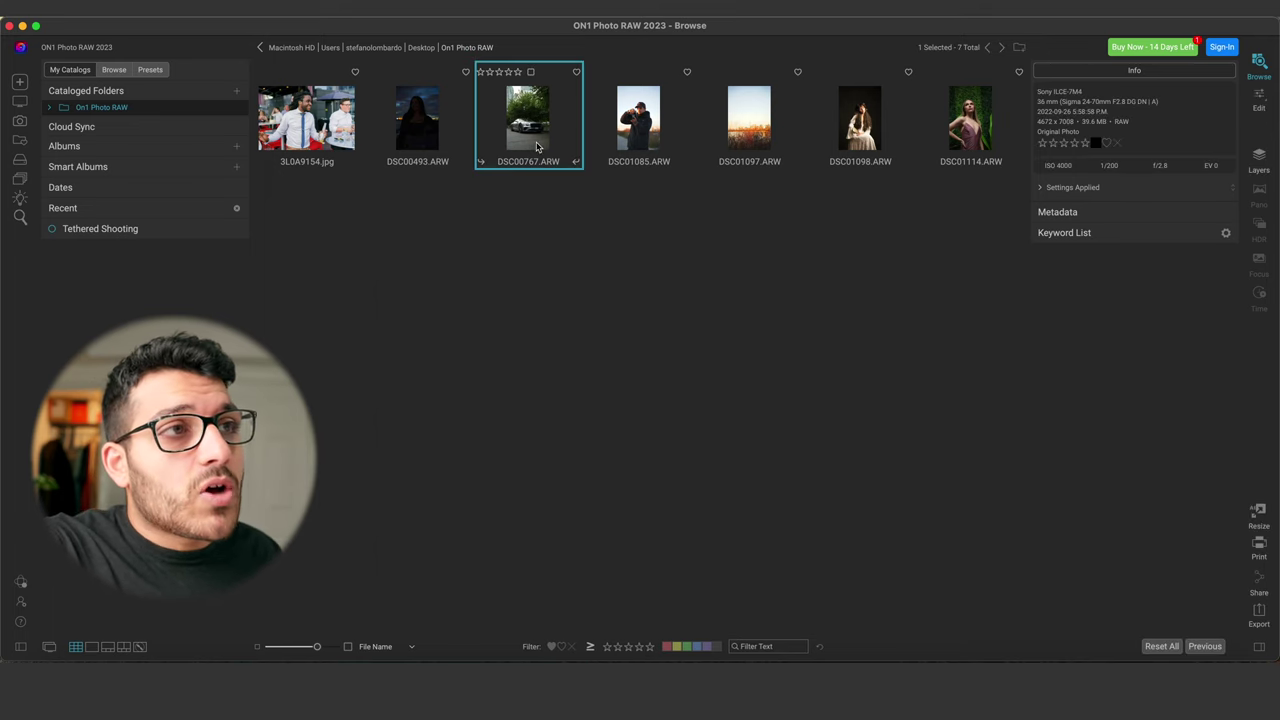
pyautogui.press('Left')
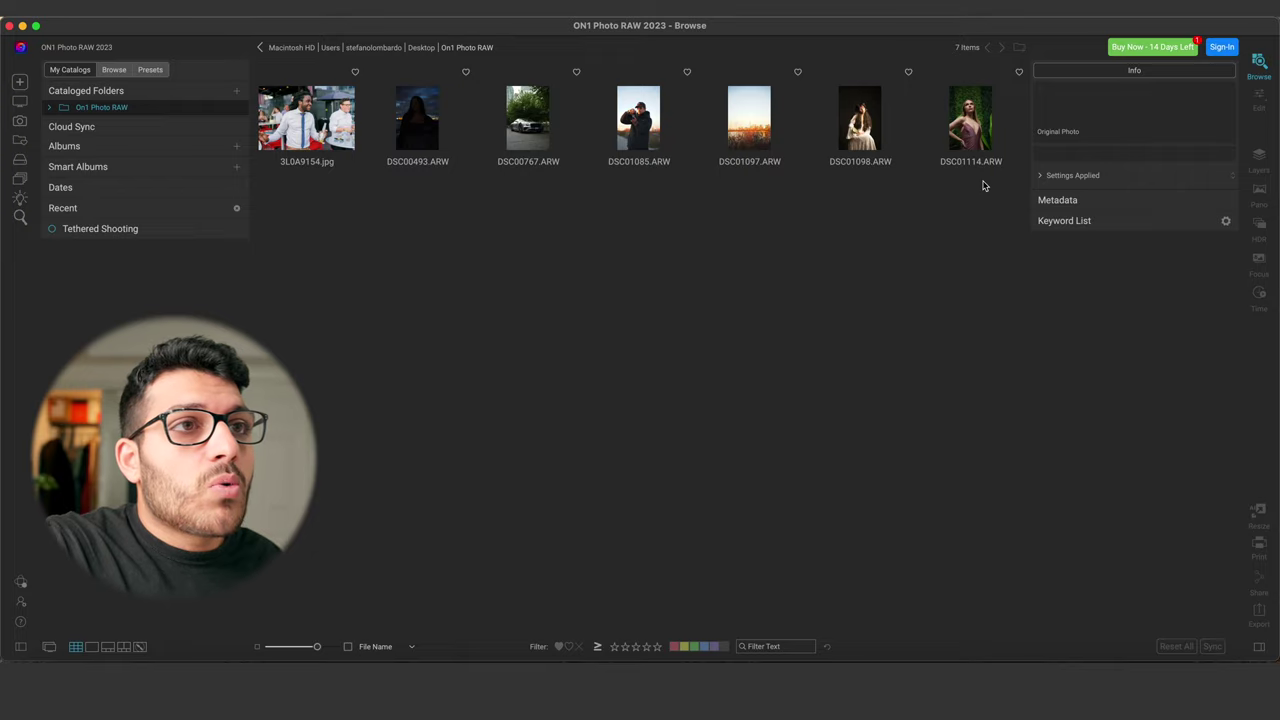
# Step: Open the DSC01114.ARW portrait for editing and add a Portrait AI layer
pyautogui.doubleClick(968, 135)
pyautogui.press('Left')
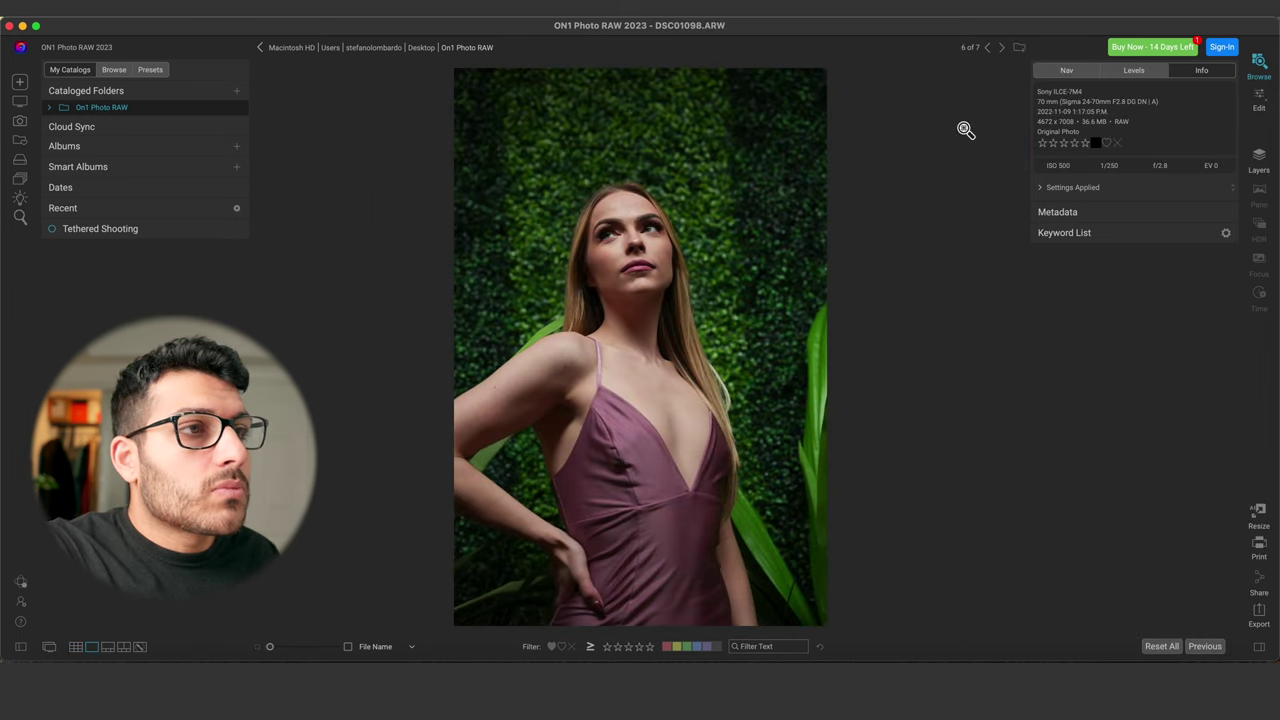
pyautogui.press('Right')
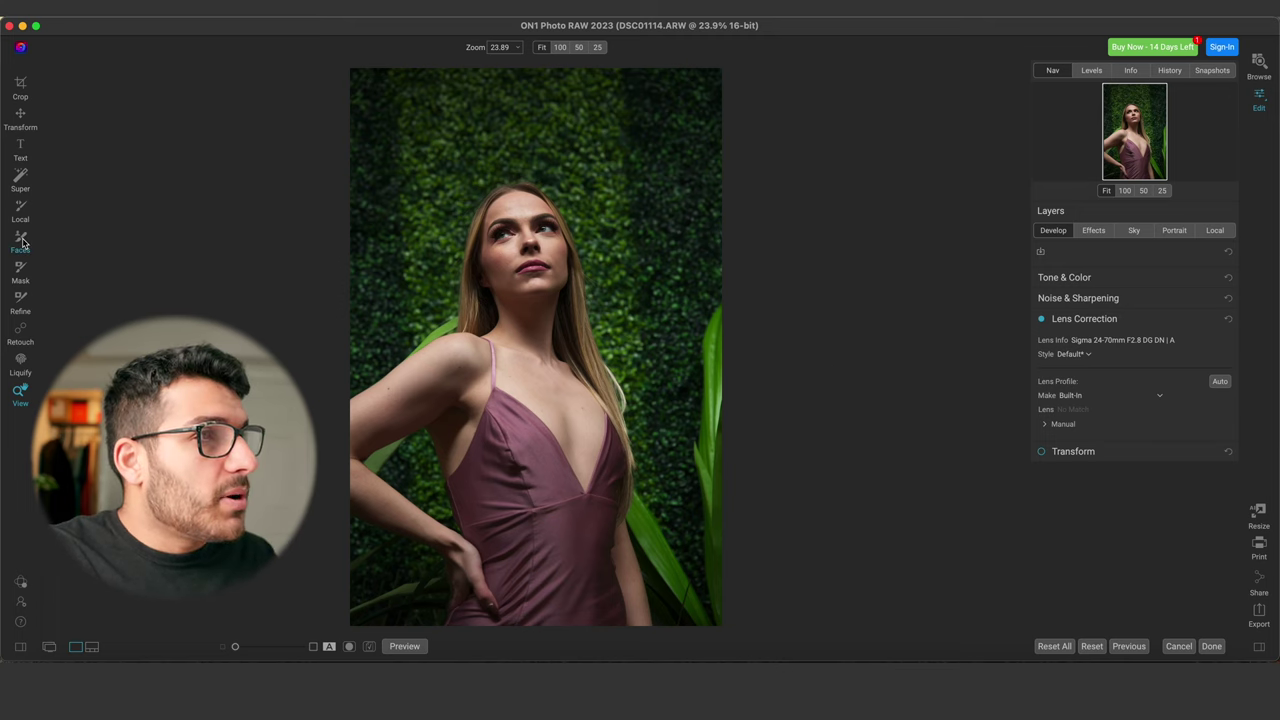
pyautogui.click(22, 242)
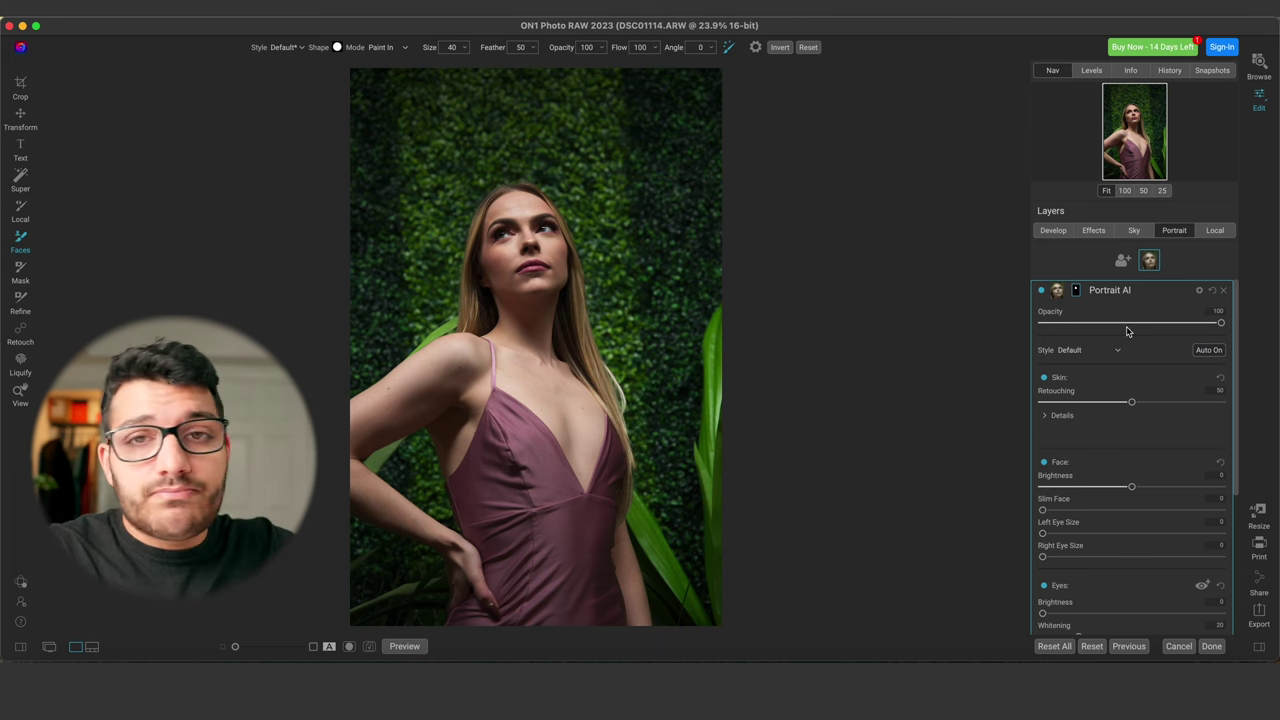
# Step: Raise Portrait AI skin Retouching from 50 to 86, comparing with the layer hidden at 100% zoom
pyautogui.moveTo(1131, 401); pyautogui.dragTo(1196, 402)
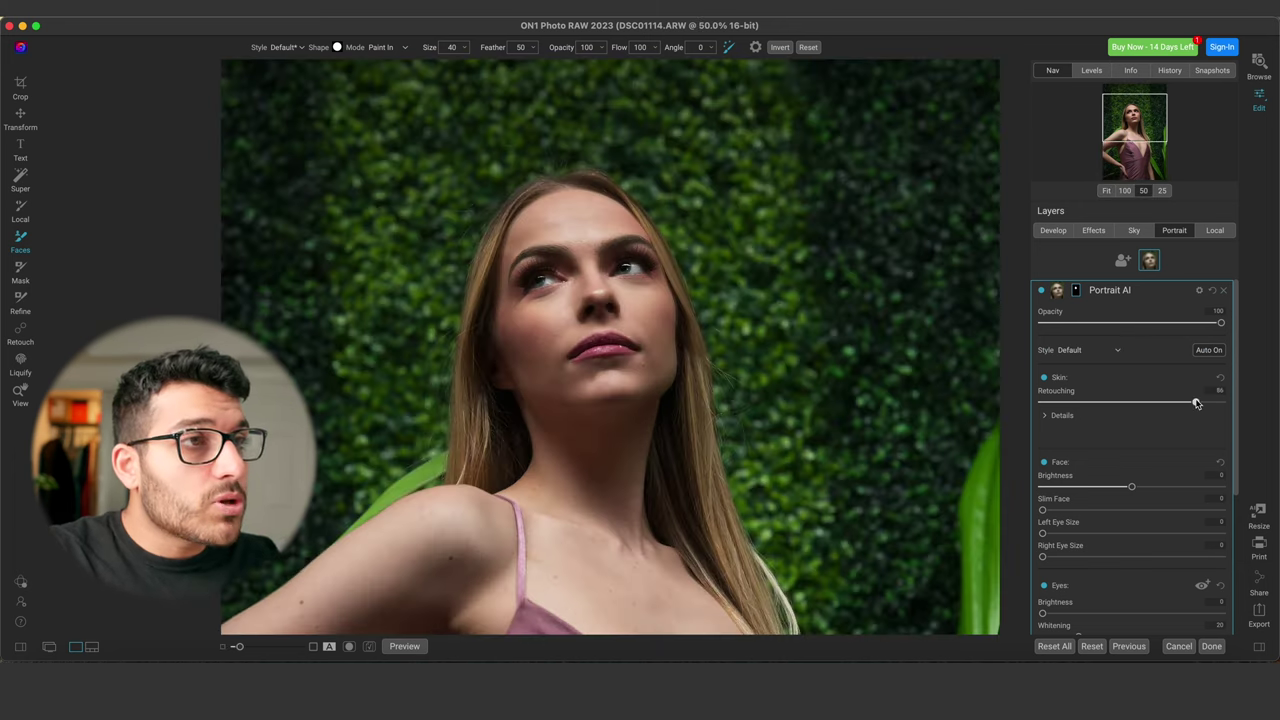
pyautogui.click(1042, 291)
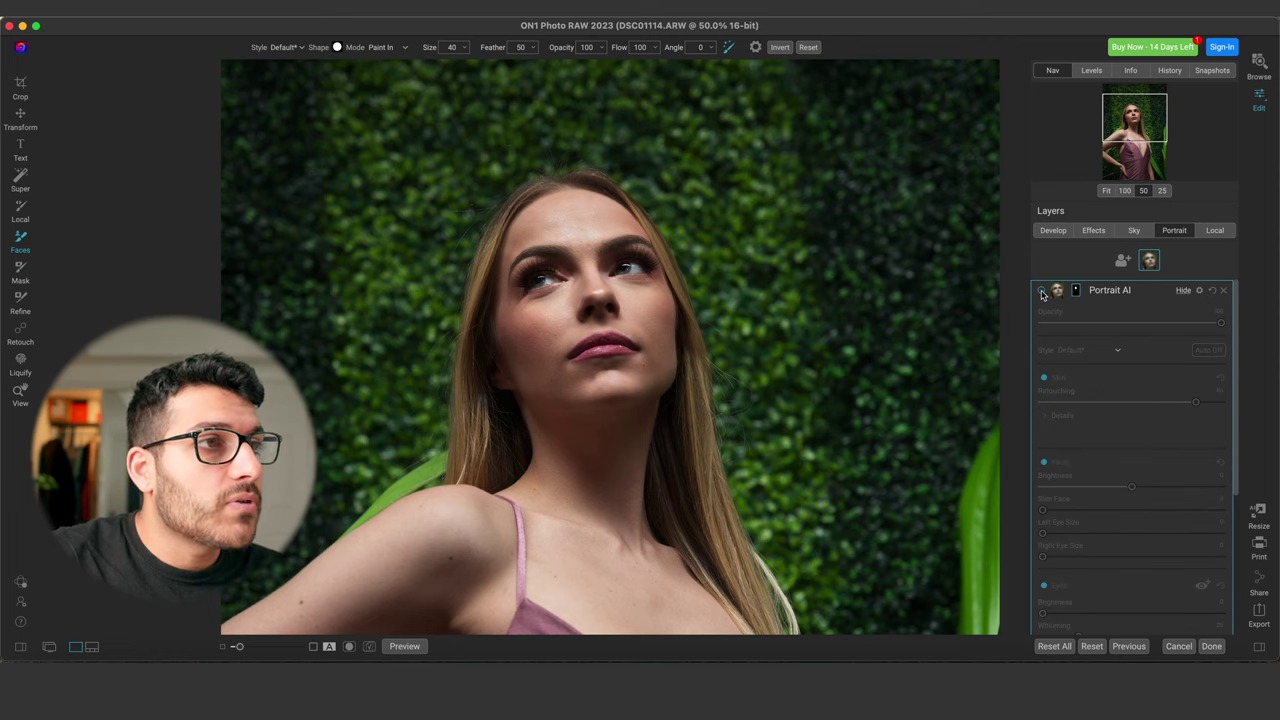
pyautogui.click(1125, 191)
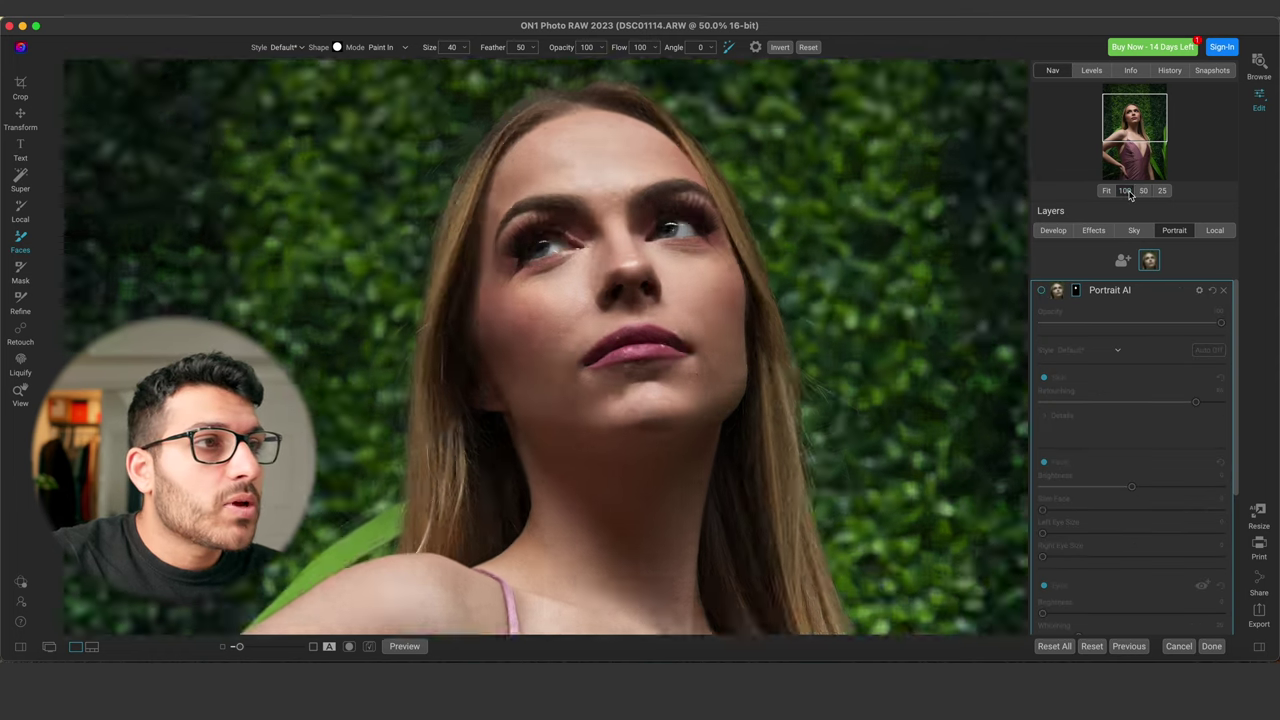
pyautogui.moveTo(1137, 119); pyautogui.dragTo(1145, 114)
pyautogui.click(1042, 291)
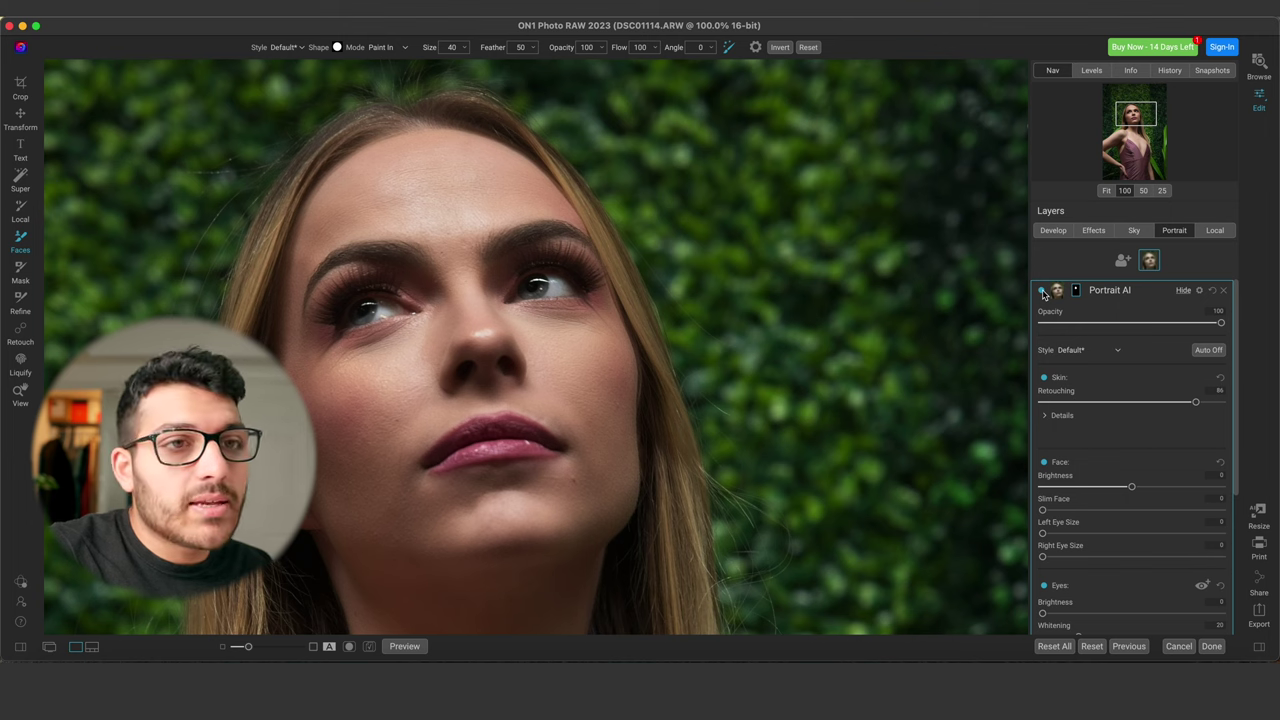
# Step: Expand the skin details, drop Retouching to 50, raise Blemishes 49 and Detail 82, and set Smoothing 55
pyautogui.click(1120, 415)
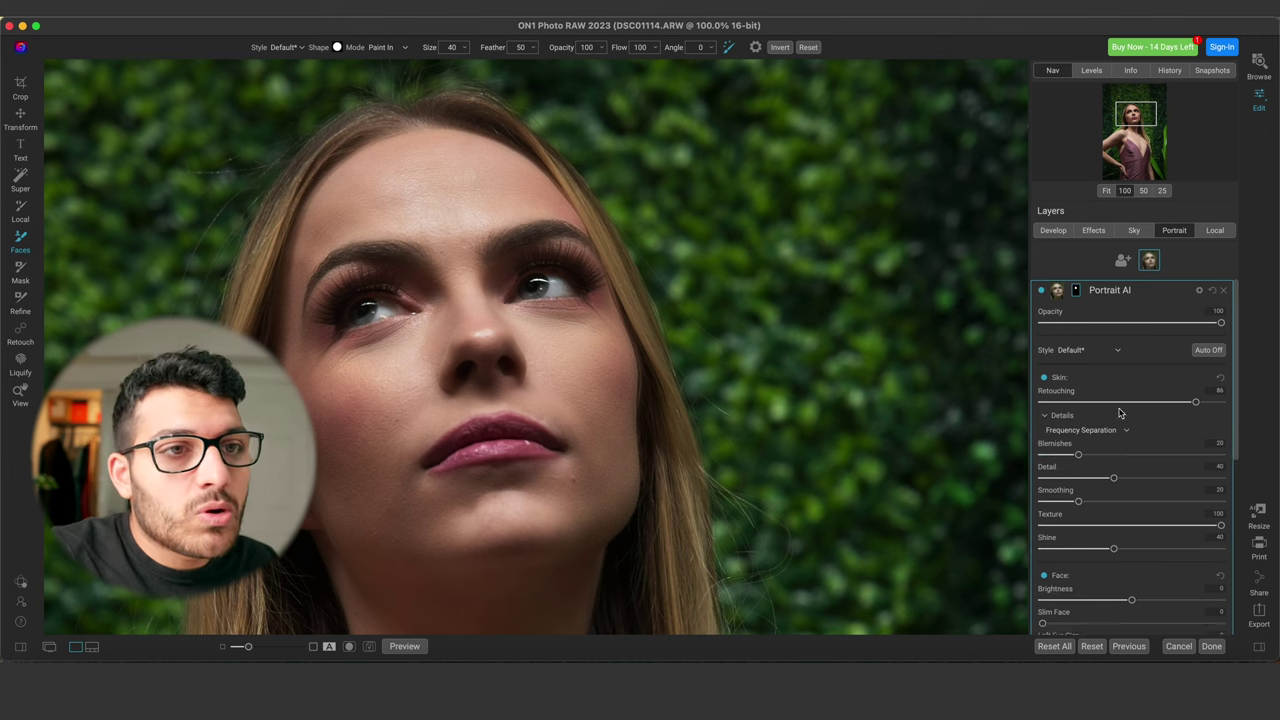
pyautogui.scroll(-2, 1121, 413)
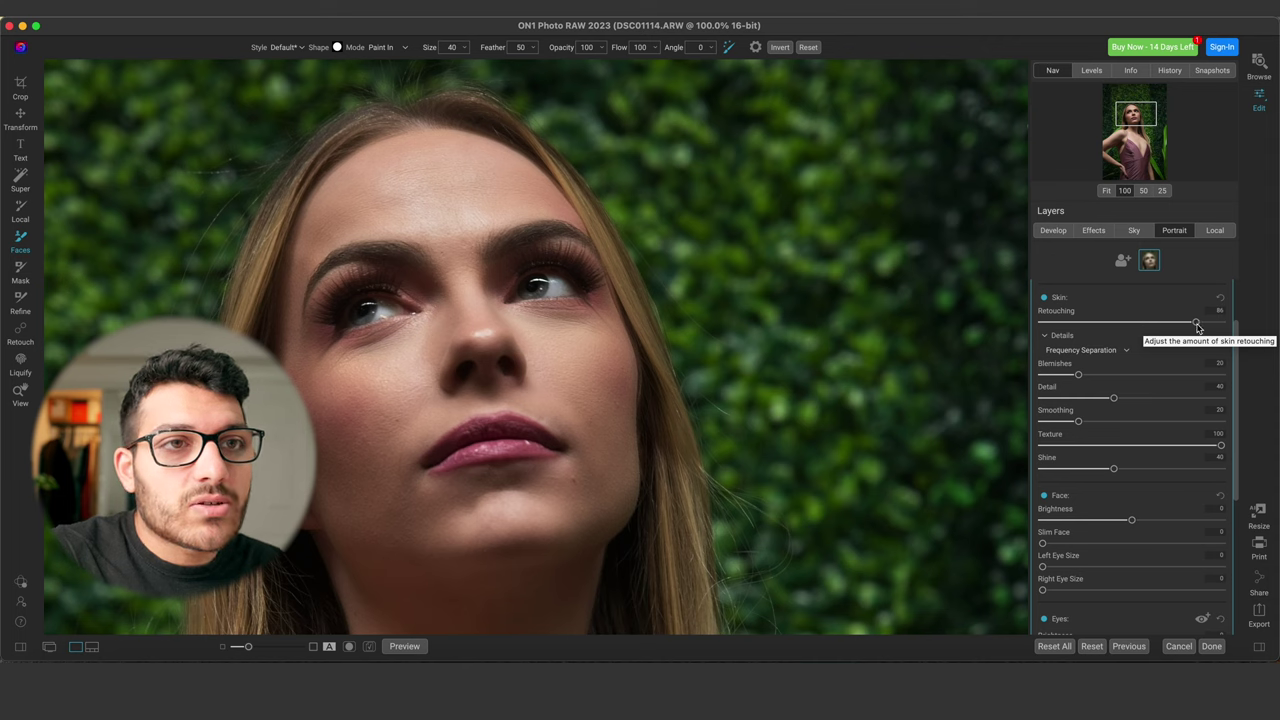
pyautogui.moveTo(1197, 327); pyautogui.dragTo(1133, 327)
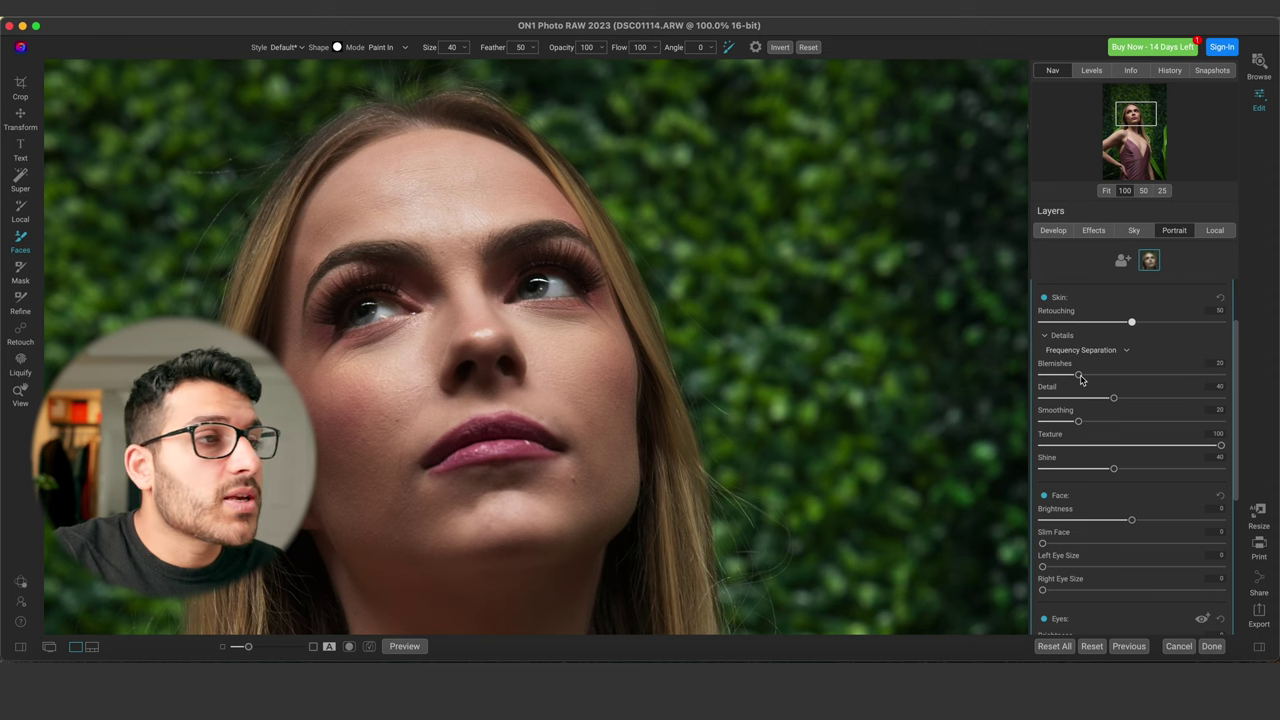
pyautogui.moveTo(1080, 378); pyautogui.dragTo(1246, 433)
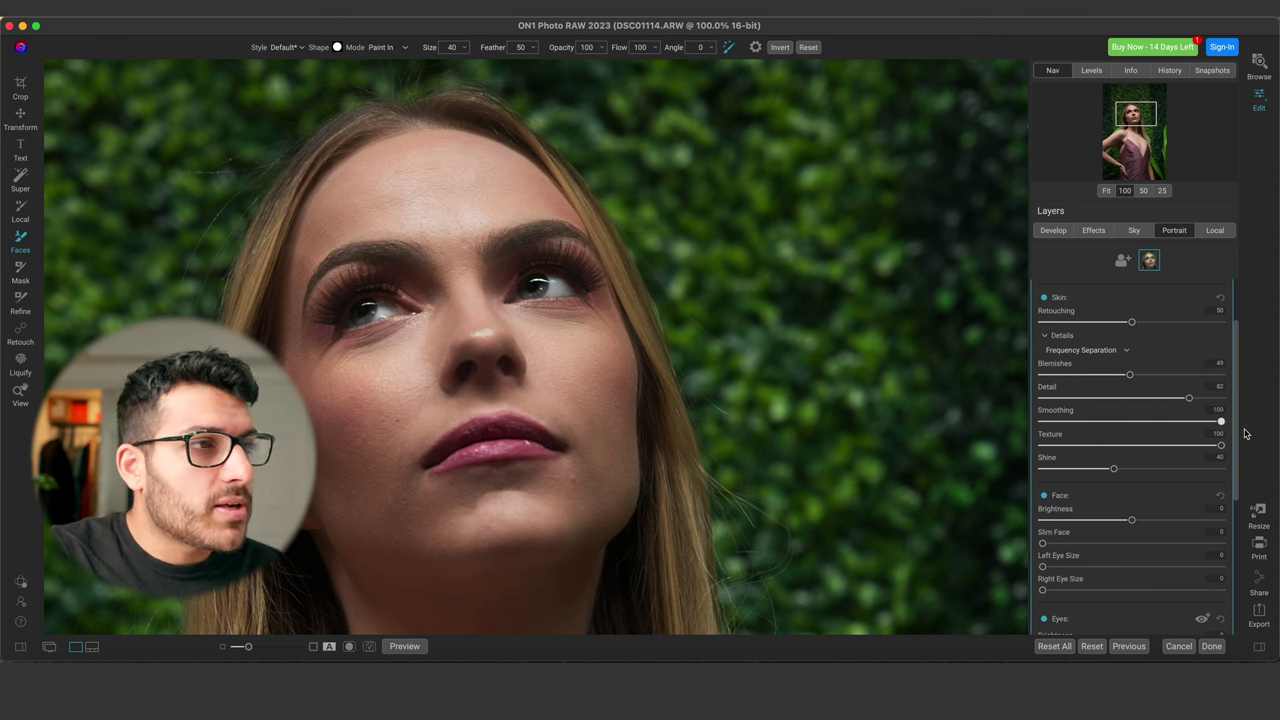
pyautogui.moveTo(1221, 421); pyautogui.dragTo(1135, 472)
# Step: Bring skin Retouching up to 60 and toggle the Portrait AI layer to compare
pyautogui.scroll(2, 1131, 399)
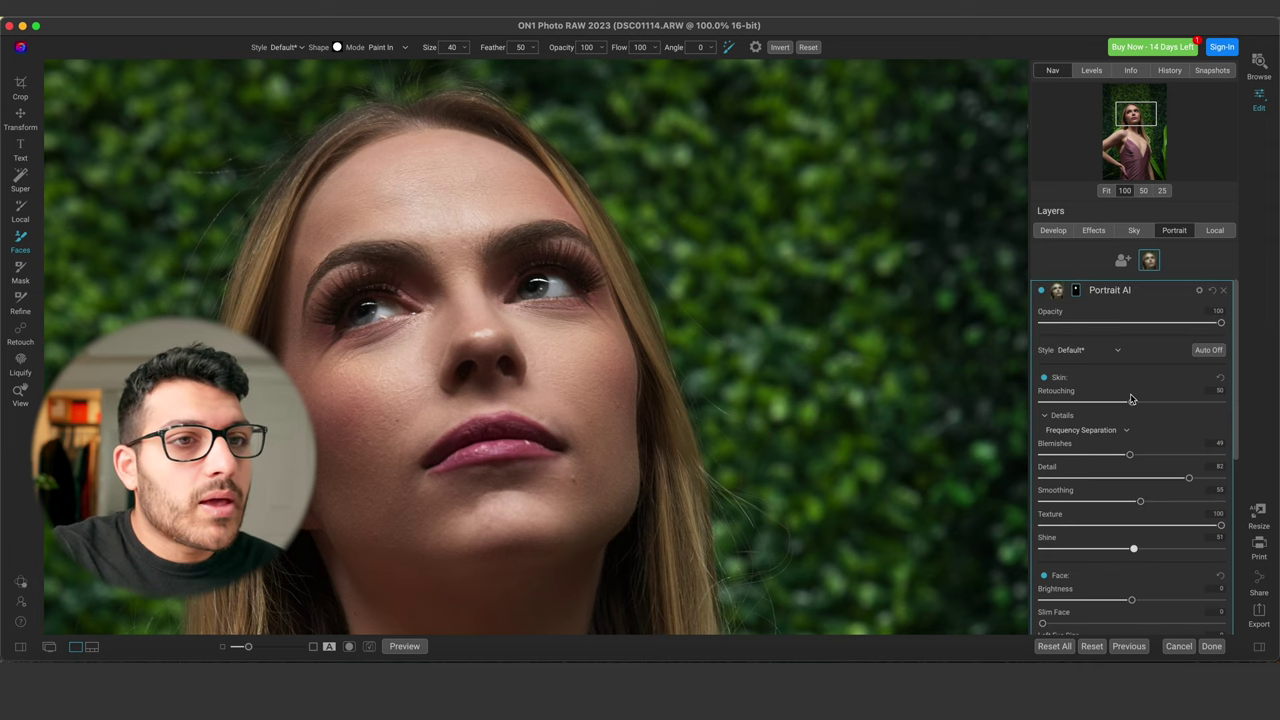
pyautogui.moveTo(1131, 403)
pyautogui.mouseDown()
pyautogui.moveTo(1173, 408)
pyautogui.moveTo(1149, 405)
pyautogui.mouseUp()
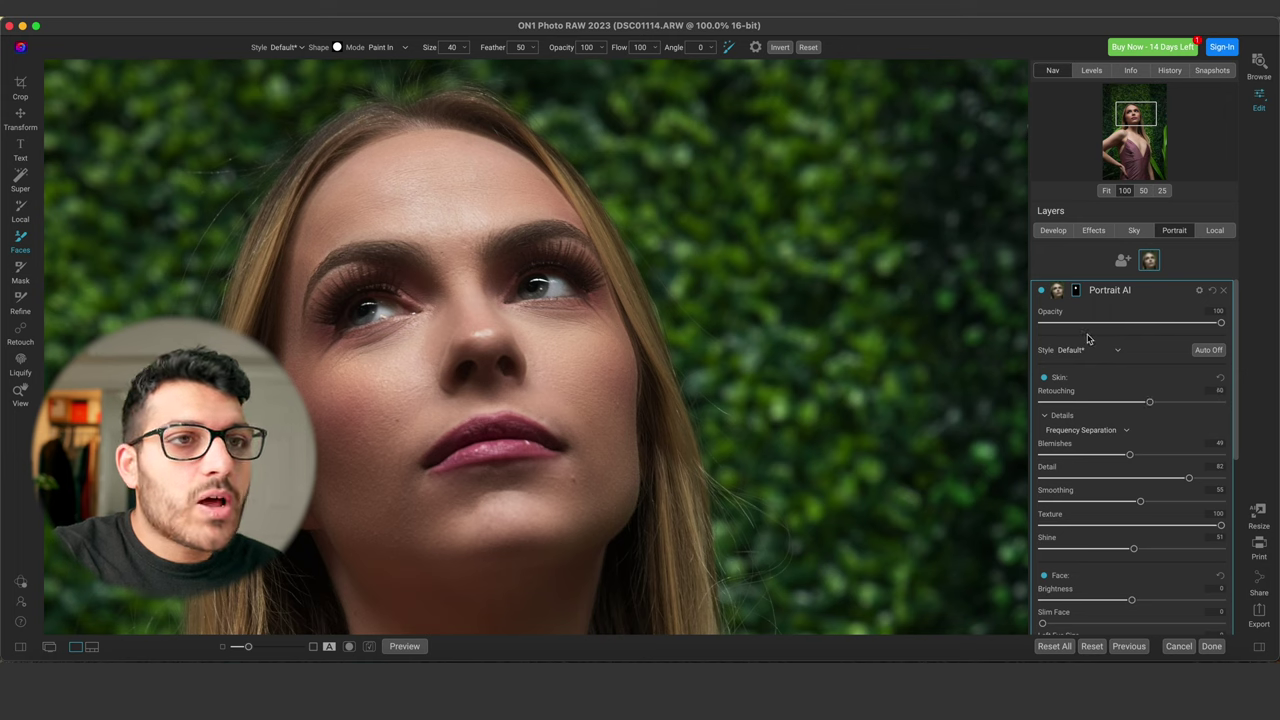
pyautogui.click(1042, 290)
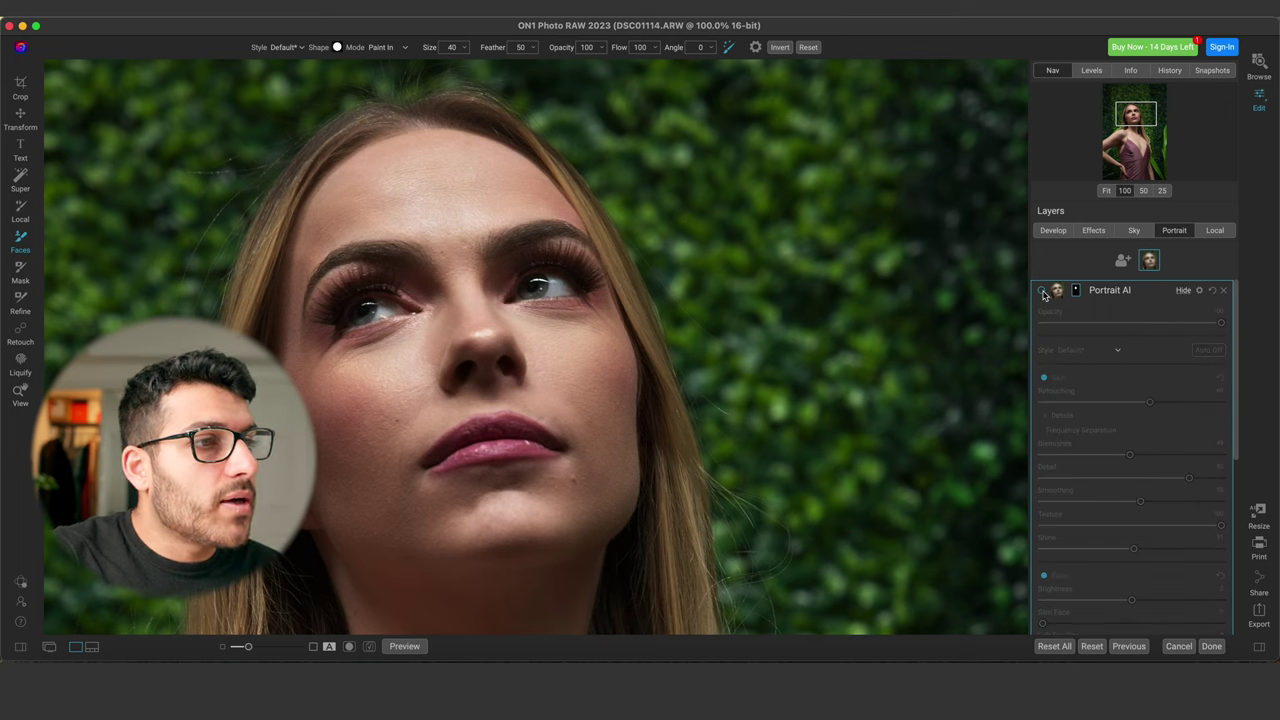
pyautogui.click(1042, 290)
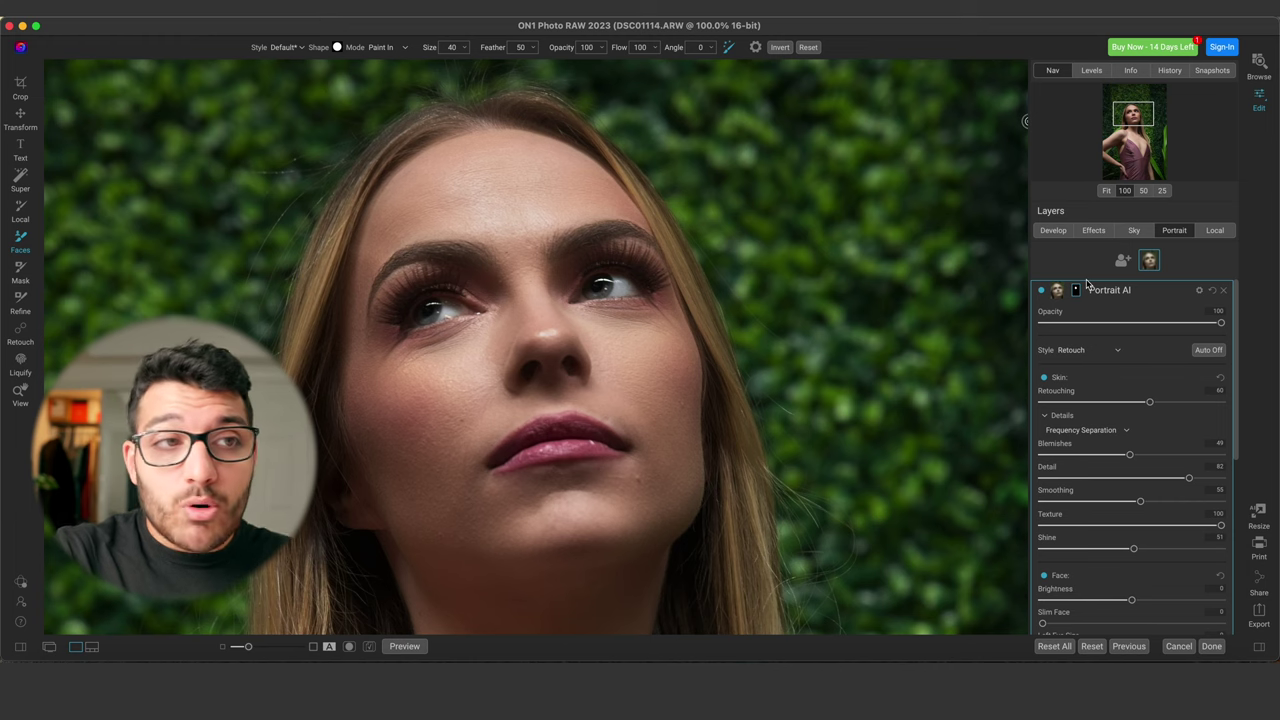
# Step: Set eye Whitening 37 and Dark Circles 54, and adjust eye Detail and Brightness
pyautogui.scroll(-5, 1100, 330)
pyautogui.scroll(3, 1105, 347)
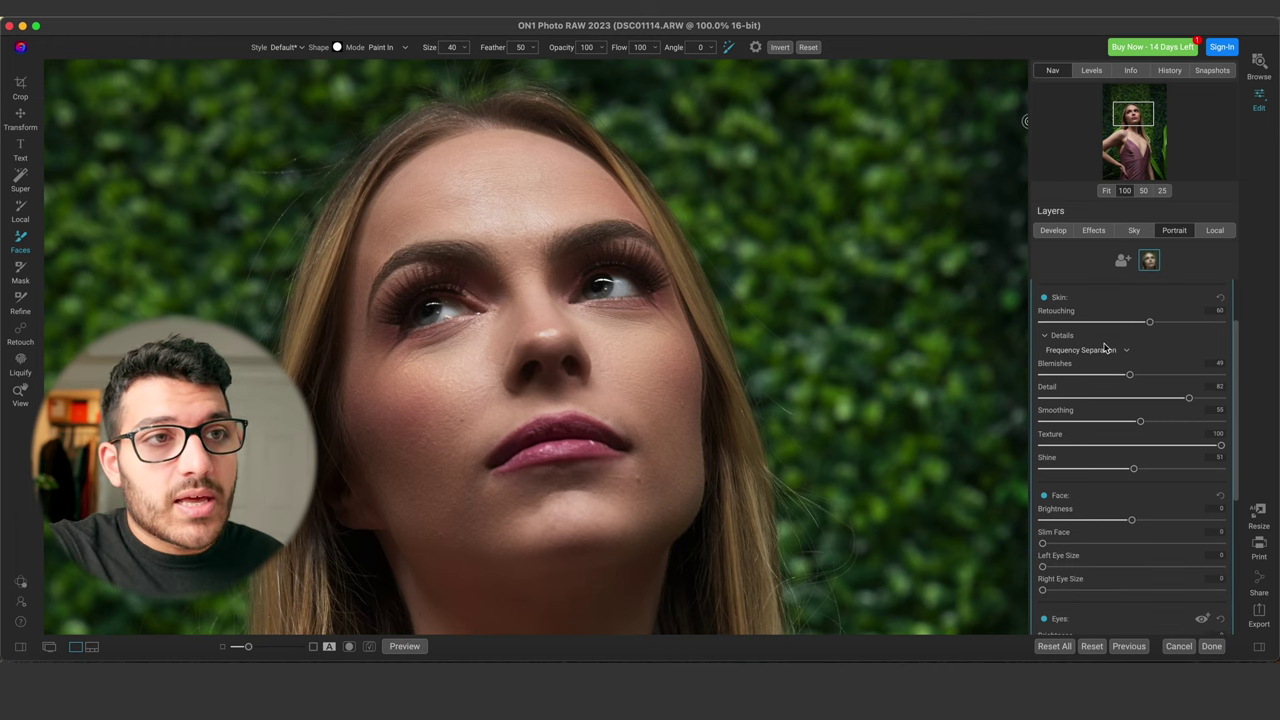
pyautogui.scroll(-6, 1104, 450)
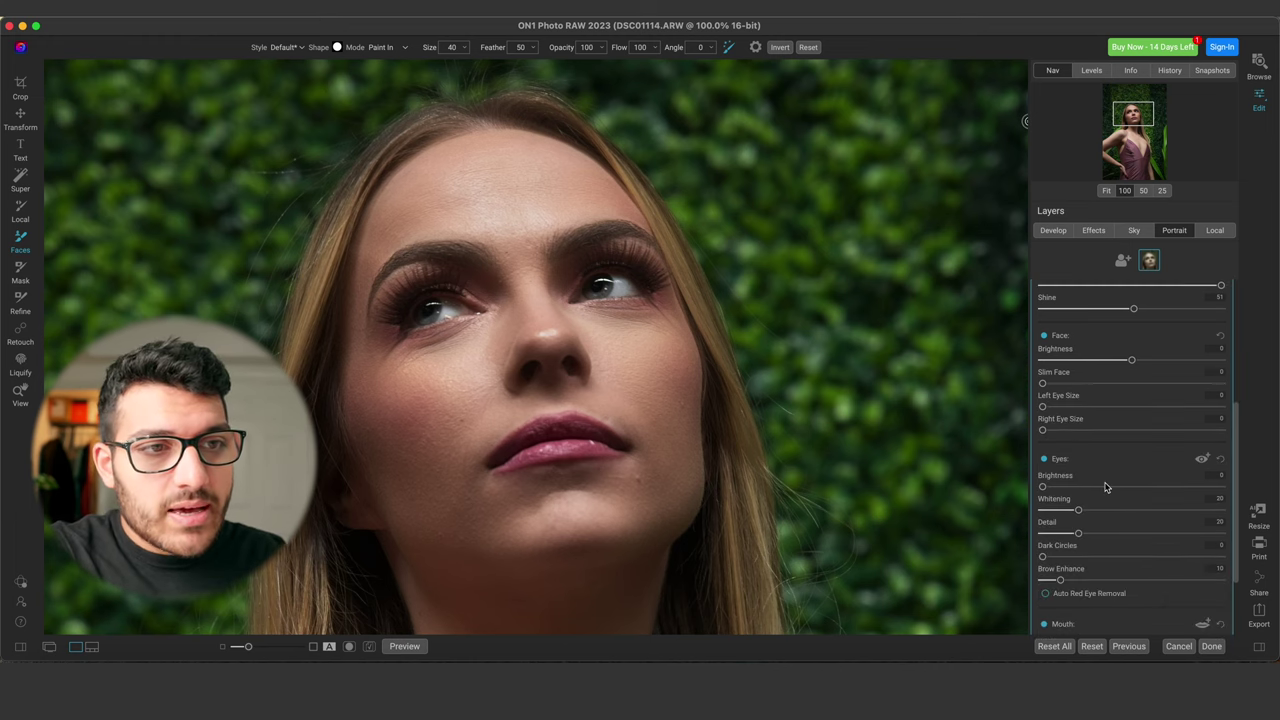
pyautogui.scroll(-1, 1105, 487)
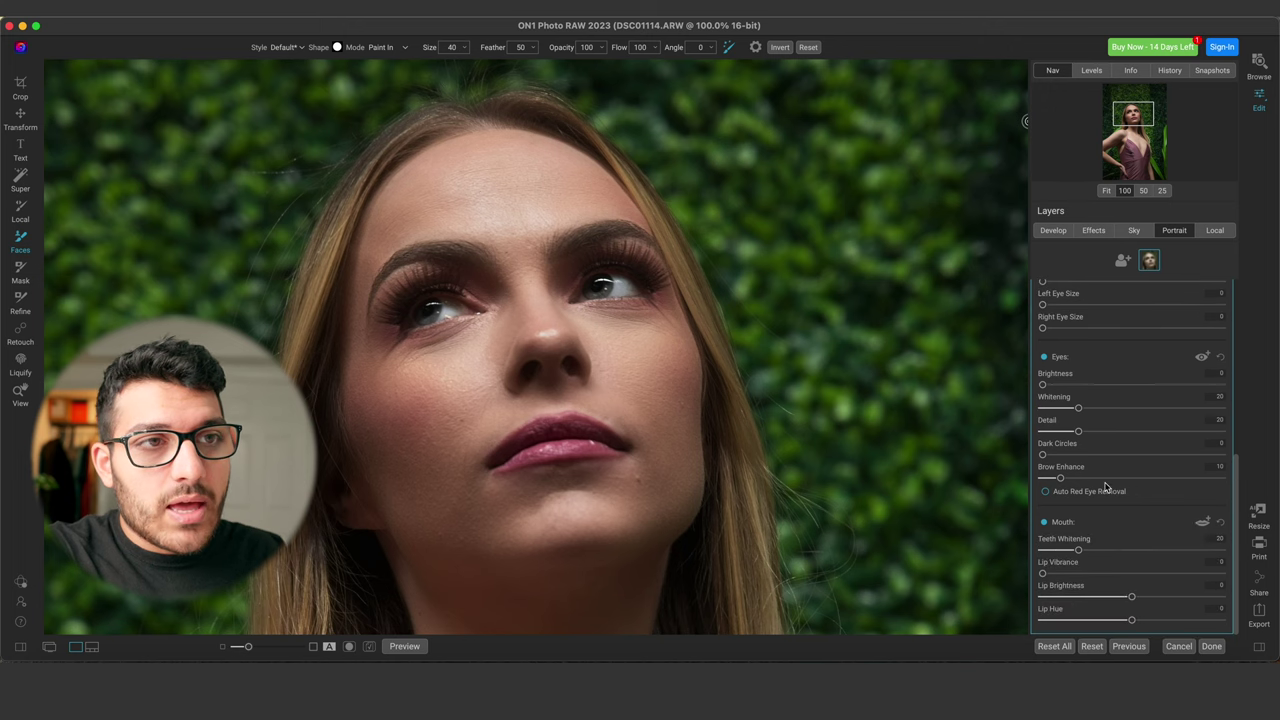
pyautogui.scroll(3, 1105, 487)
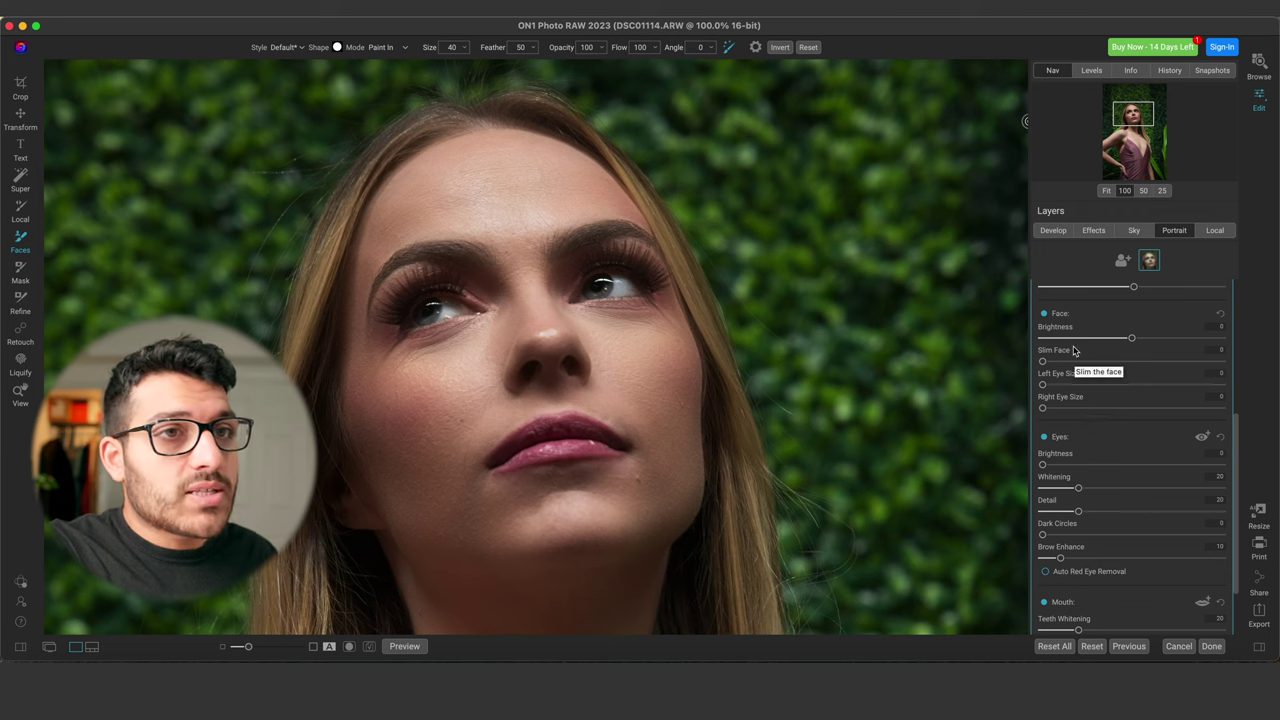
pyautogui.scroll(2, 1099, 404)
pyautogui.scroll(-2, 1099, 404)
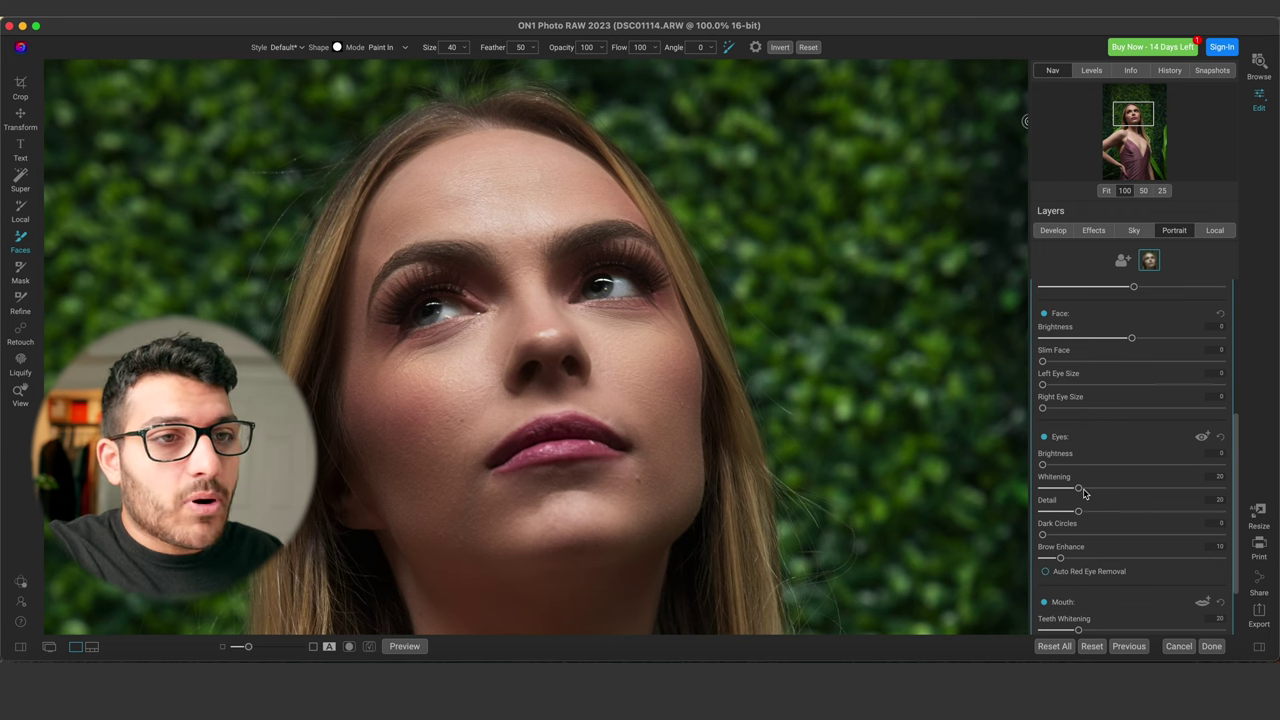
pyautogui.moveTo(1080, 492); pyautogui.dragTo(1108, 503)
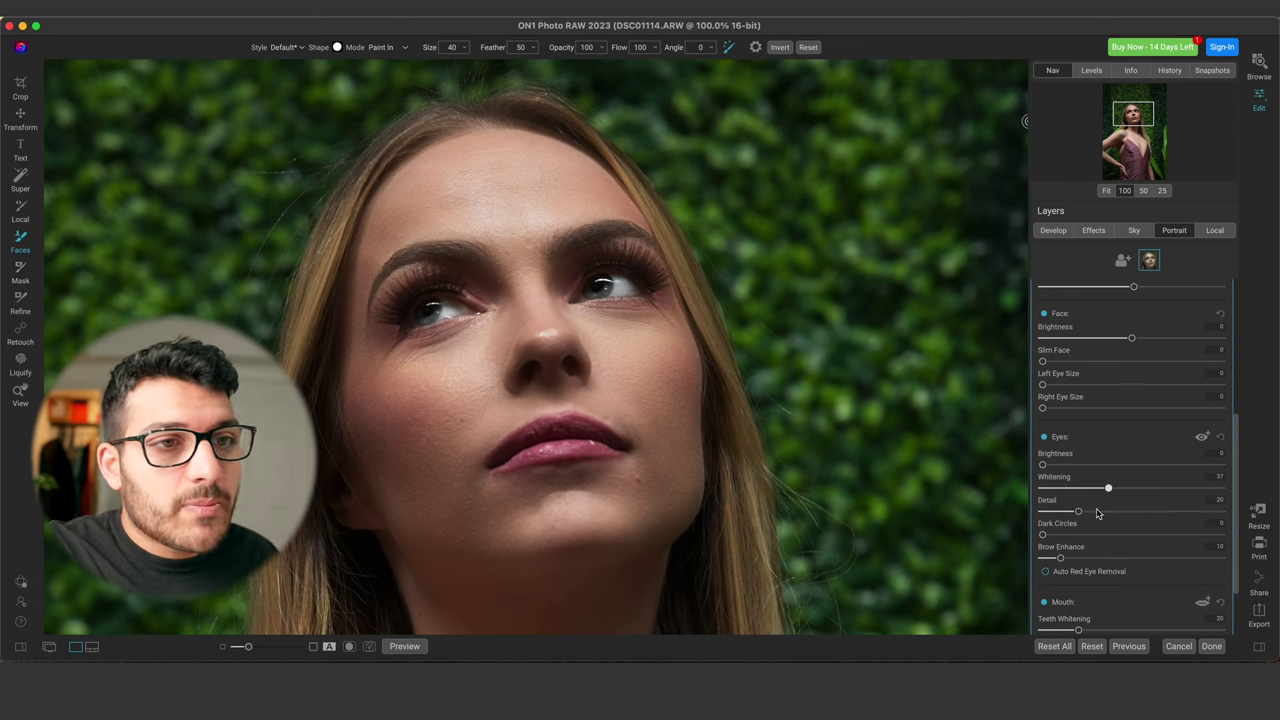
pyautogui.moveTo(1100, 518); pyautogui.dragTo(1062, 568)
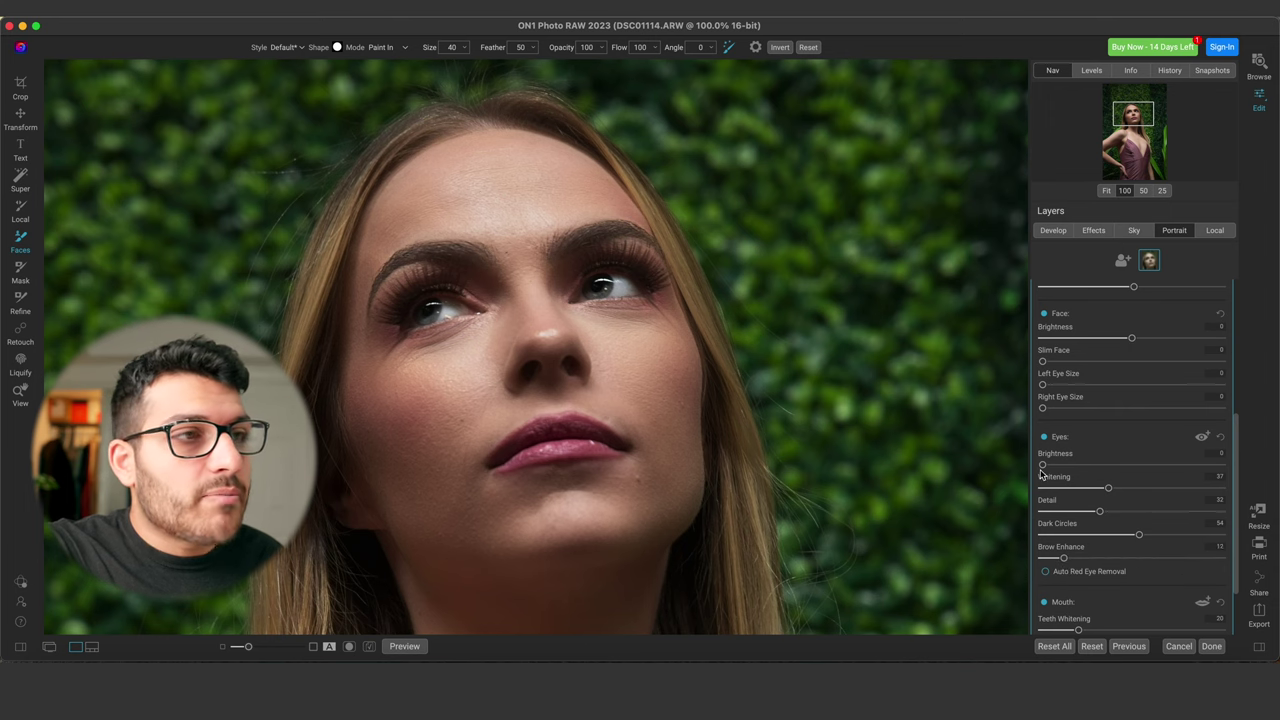
pyautogui.moveTo(1042, 467)
pyautogui.mouseDown()
pyautogui.moveTo(1233, 477)
pyautogui.moveTo(1062, 470)
pyautogui.mouseUp()
pyautogui.scroll(1, 1133, 527)
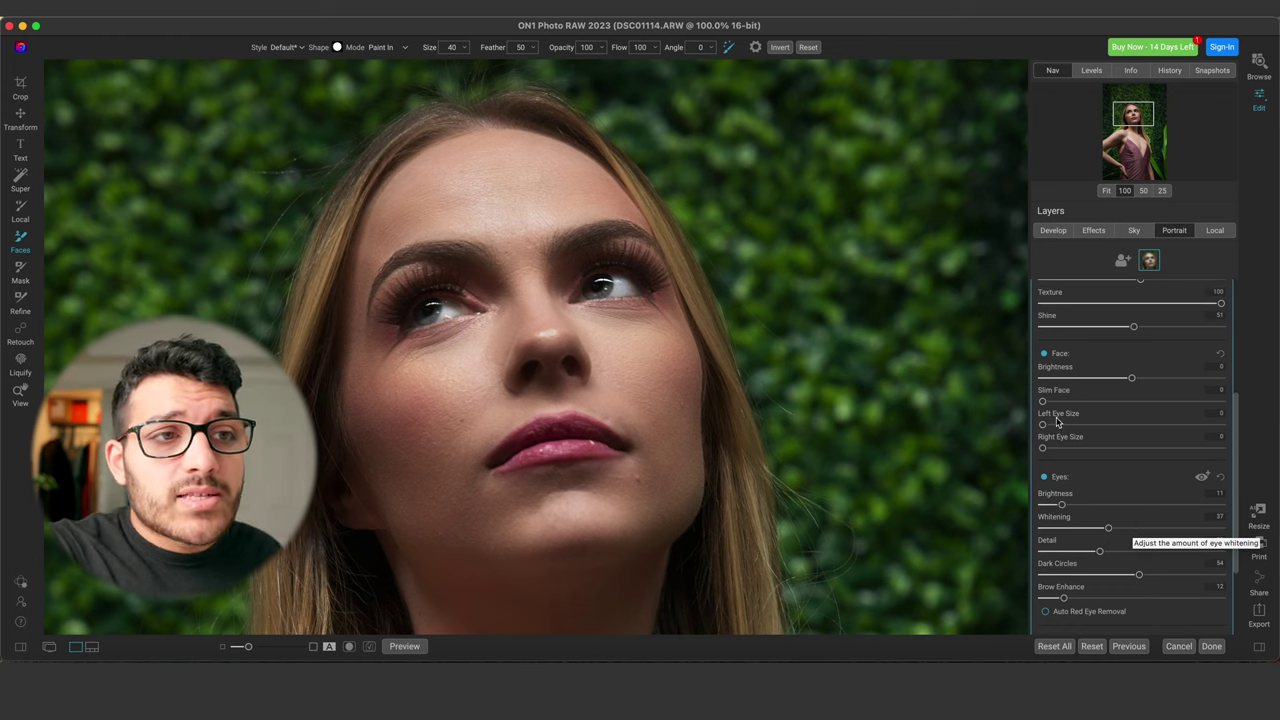
pyautogui.moveTo(1117, 435); pyautogui.dragTo(1029, 439)
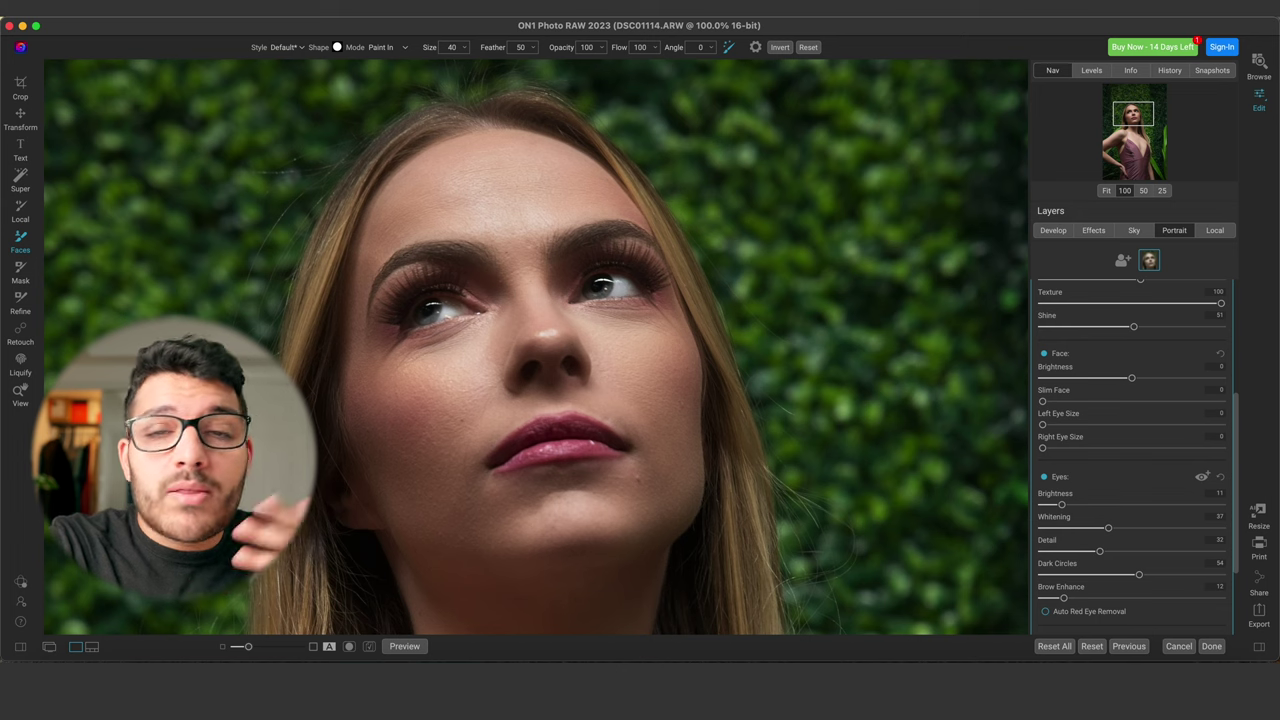
# Step: Adjust the mouth settings: Lip Vibrance 28 and Lip Brightness 14
pyautogui.scroll(-3, 1200, 420)
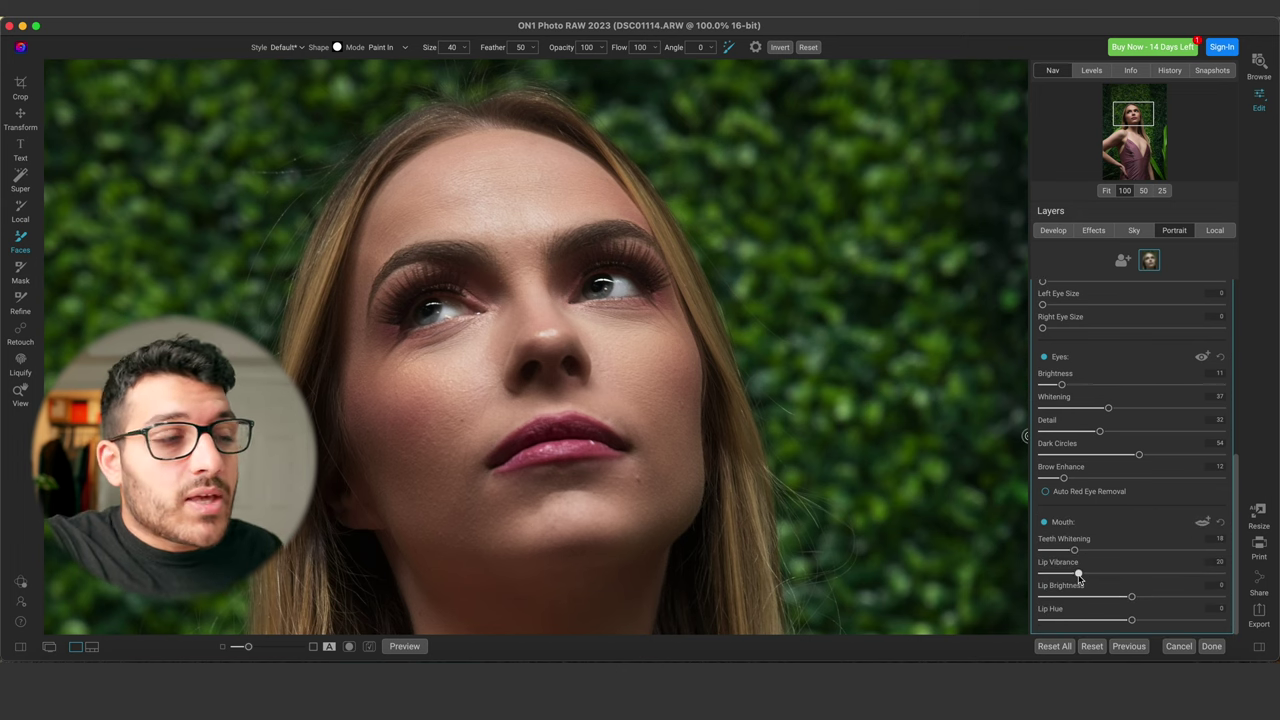
pyautogui.moveTo(1076, 550)
pyautogui.mouseDown()
pyautogui.moveTo(1096, 553)
pyautogui.moveTo(1074, 551)
pyautogui.mouseUp()
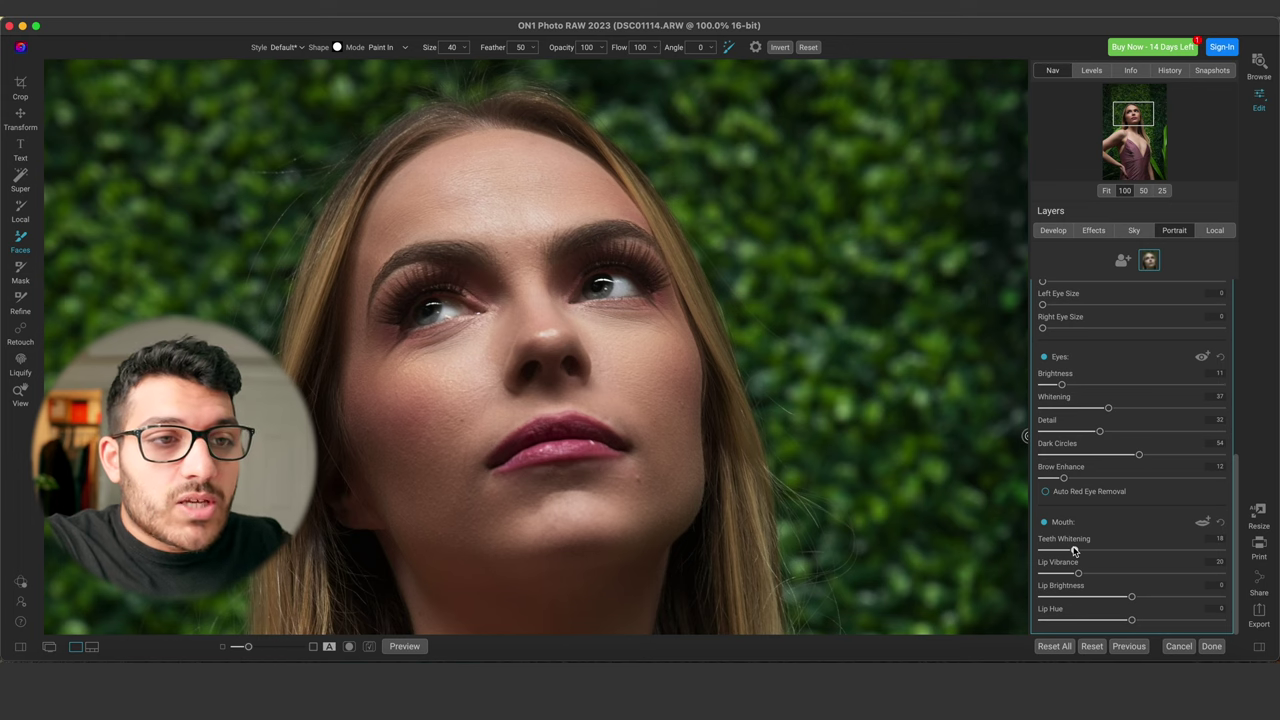
pyautogui.moveTo(1078, 573)
pyautogui.mouseDown()
pyautogui.moveTo(1158, 580)
pyautogui.moveTo(1092, 574)
pyautogui.mouseUp()
pyautogui.moveTo(1131, 596)
pyautogui.mouseDown()
pyautogui.moveTo(1177, 601)
pyautogui.moveTo(1119, 603)
pyautogui.mouseUp()
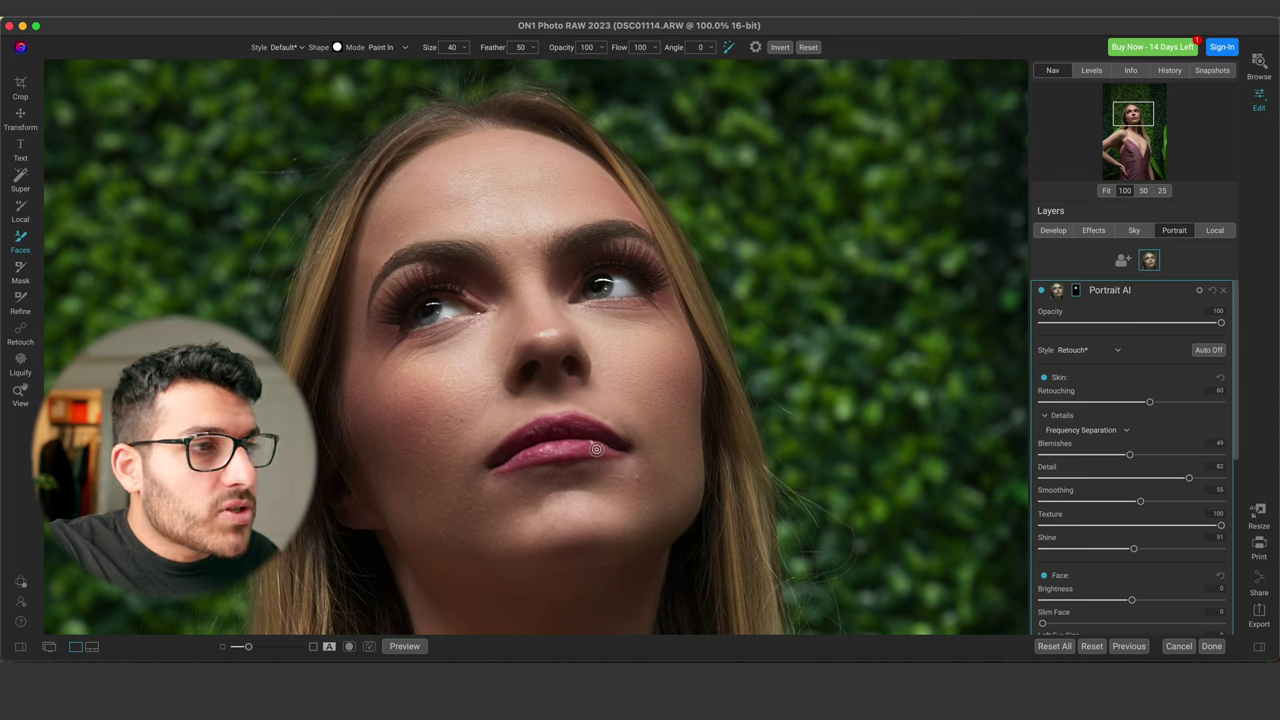
# Step: Heal the small blemish on her lower lip with the Retouch heal brush
pyautogui.click(28, 332)
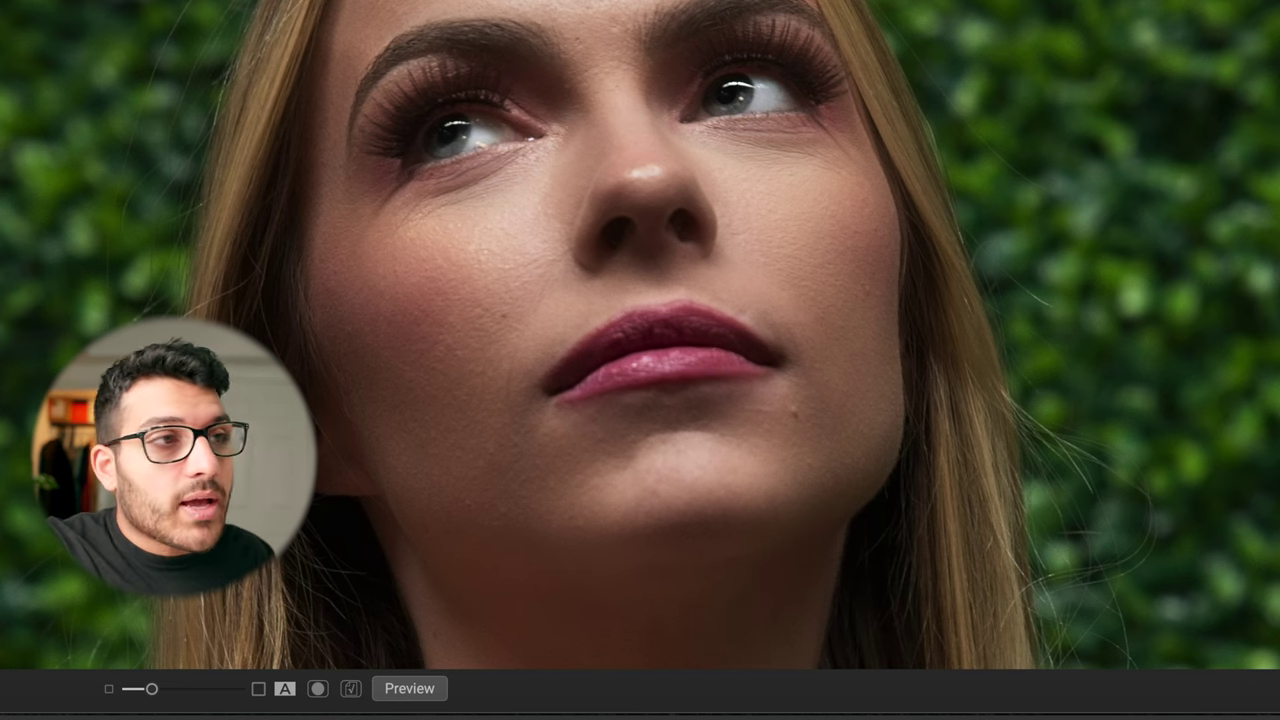
pyautogui.click(791, 410)
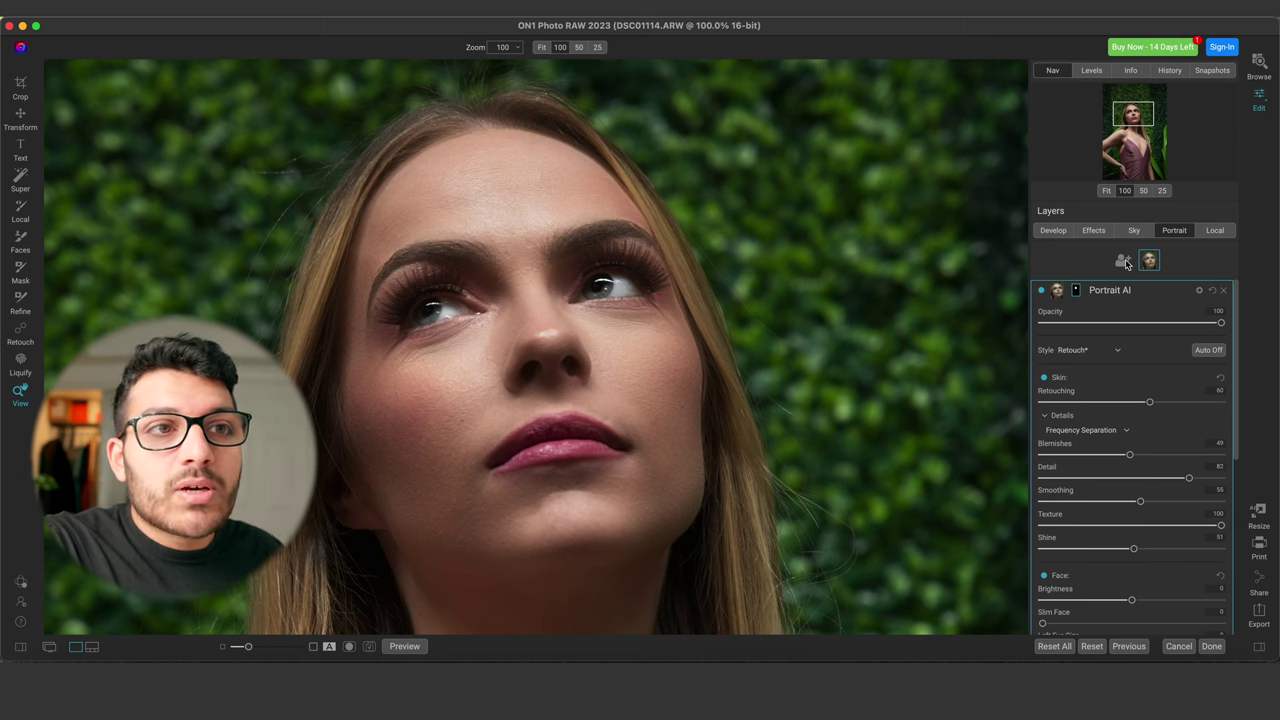
# Step: Add a second Portrait AI face box and move it right and slightly down
pyautogui.click(1124, 261)
pyautogui.moveTo(570, 263); pyautogui.dragTo(853, 218)
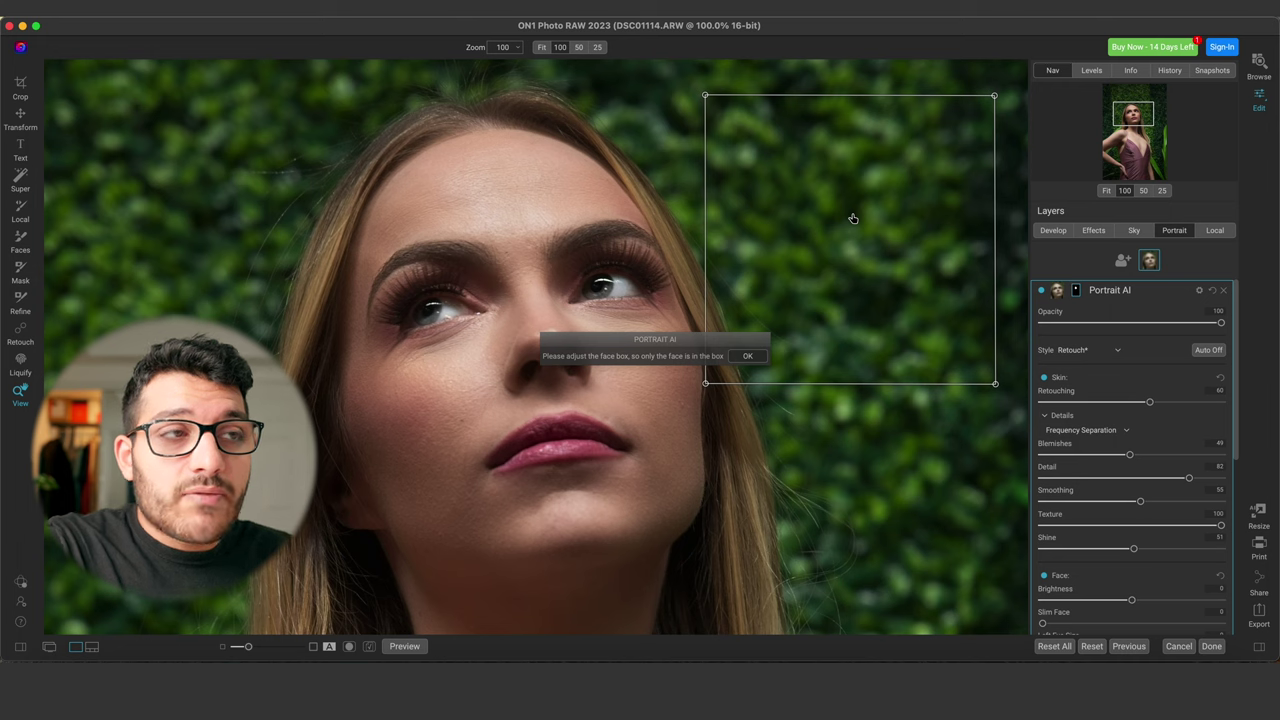
pyautogui.moveTo(853, 218); pyautogui.dragTo(848, 249)
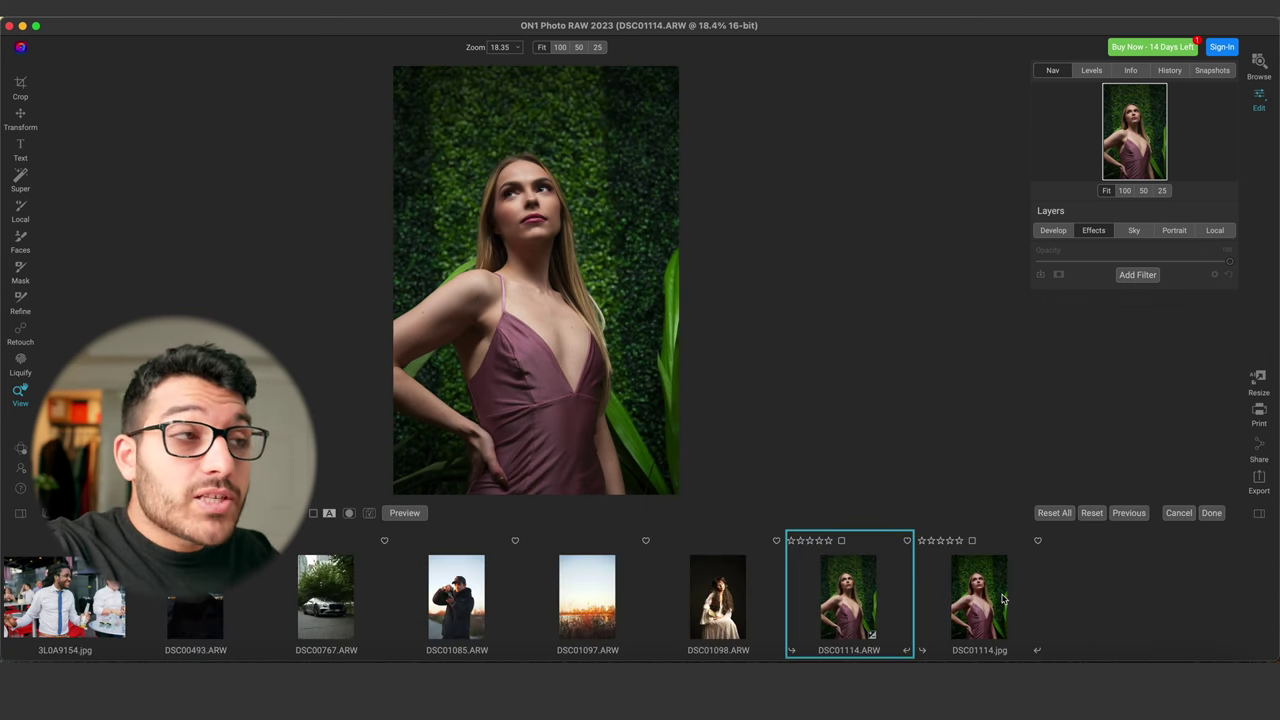
# Step: Switch to DSC01114.jpg, hide the filmstrip, and view her face at 100%
pyautogui.click(1003, 598)
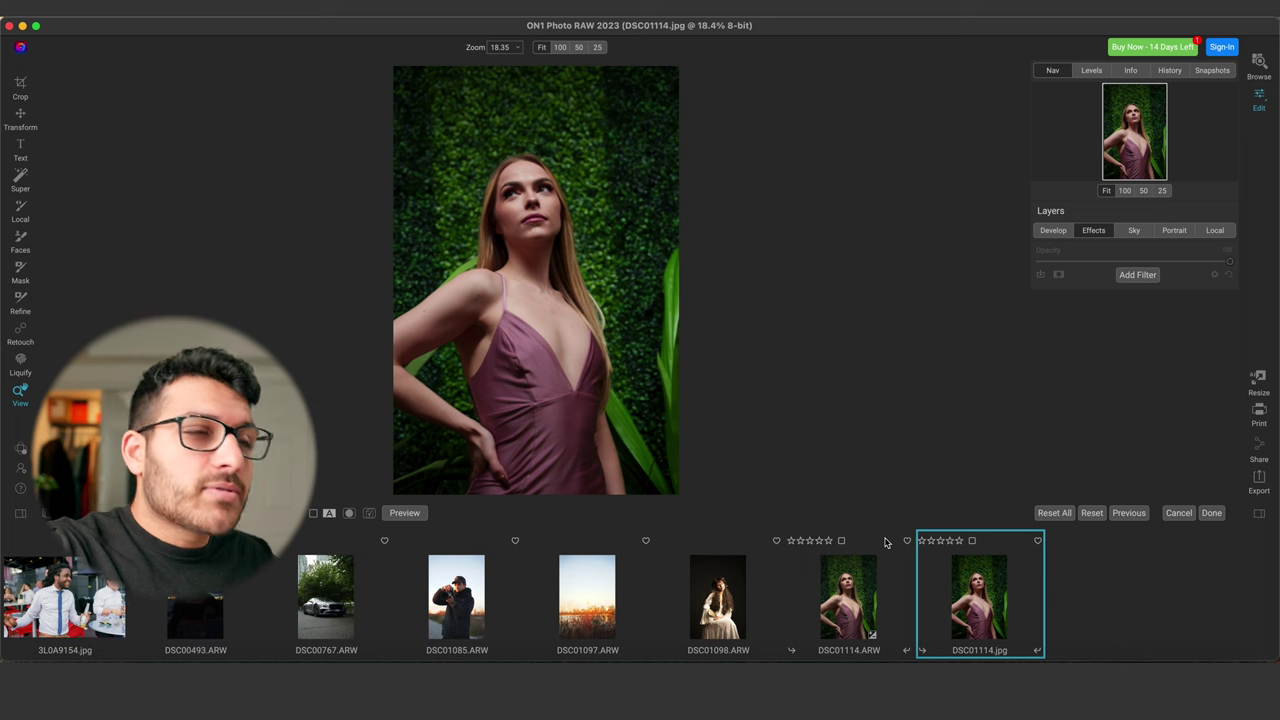
pyautogui.press('super+shift+f')
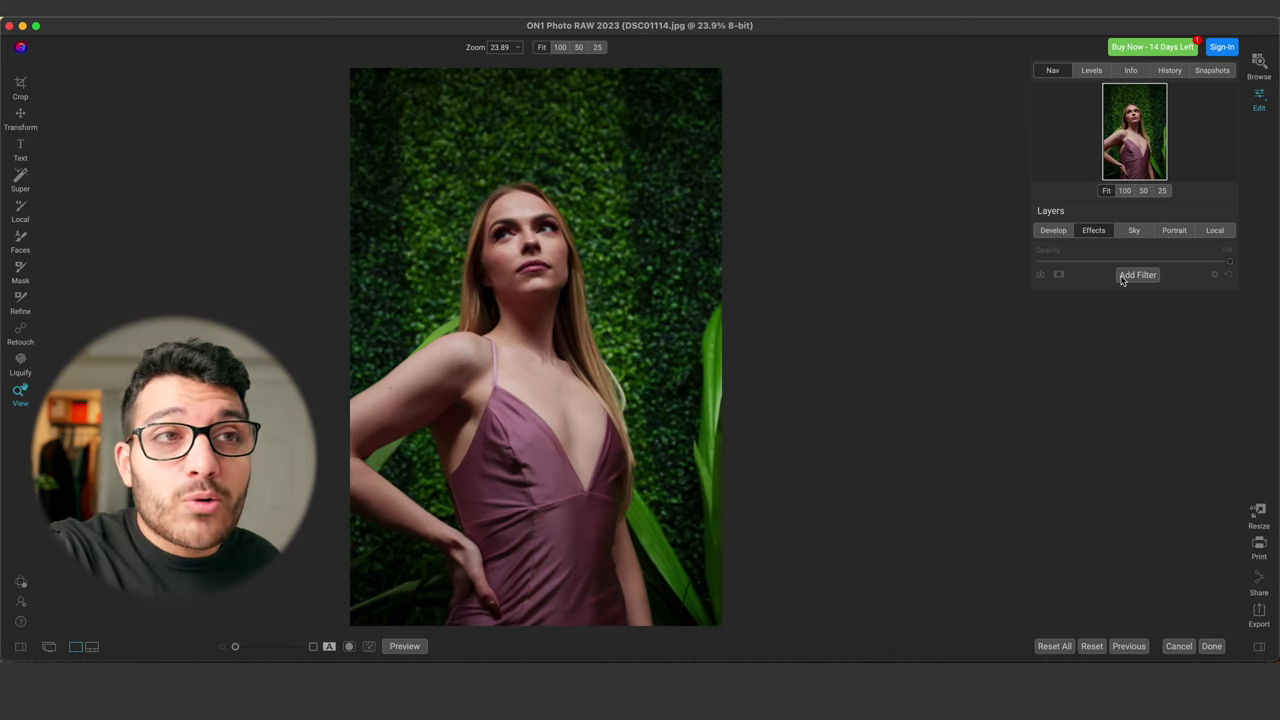
pyautogui.click(1124, 190)
pyautogui.moveTo(1143, 132); pyautogui.dragTo(1136, 118)
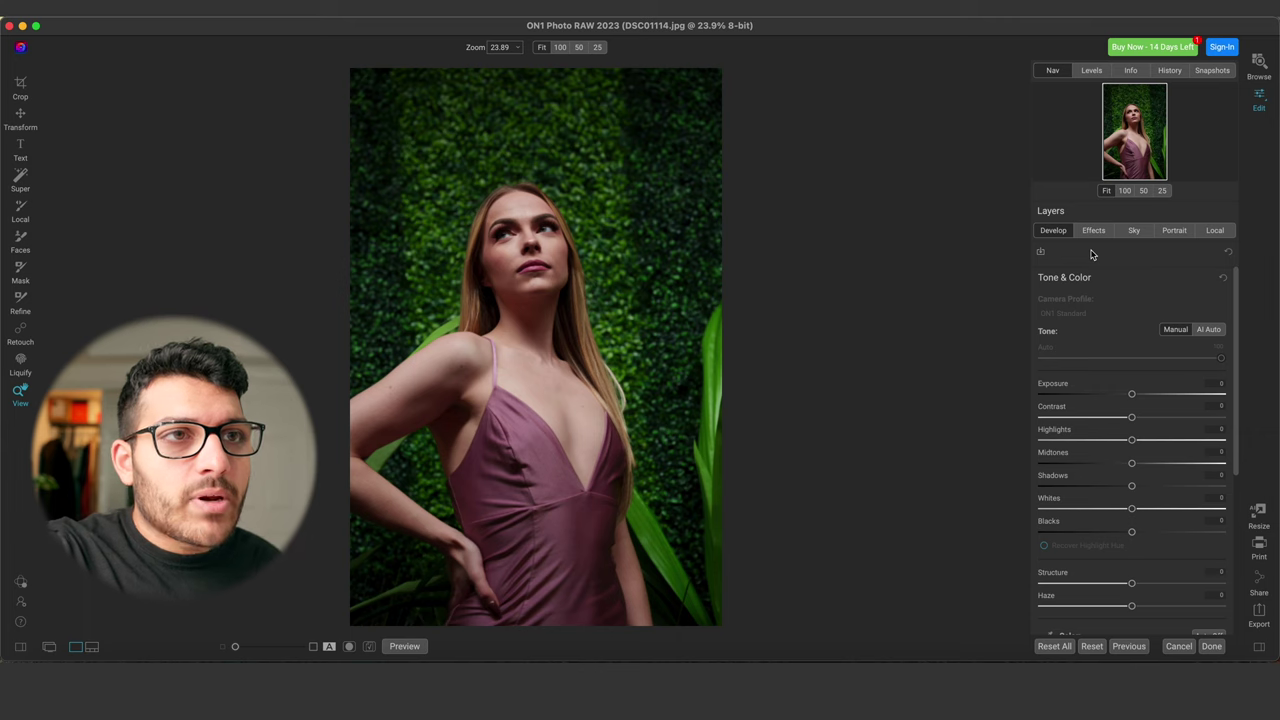
# Step: Sharpen with Tack Sharp AI and compare before/after across her face
pyautogui.scroll(-7, 1138, 299)
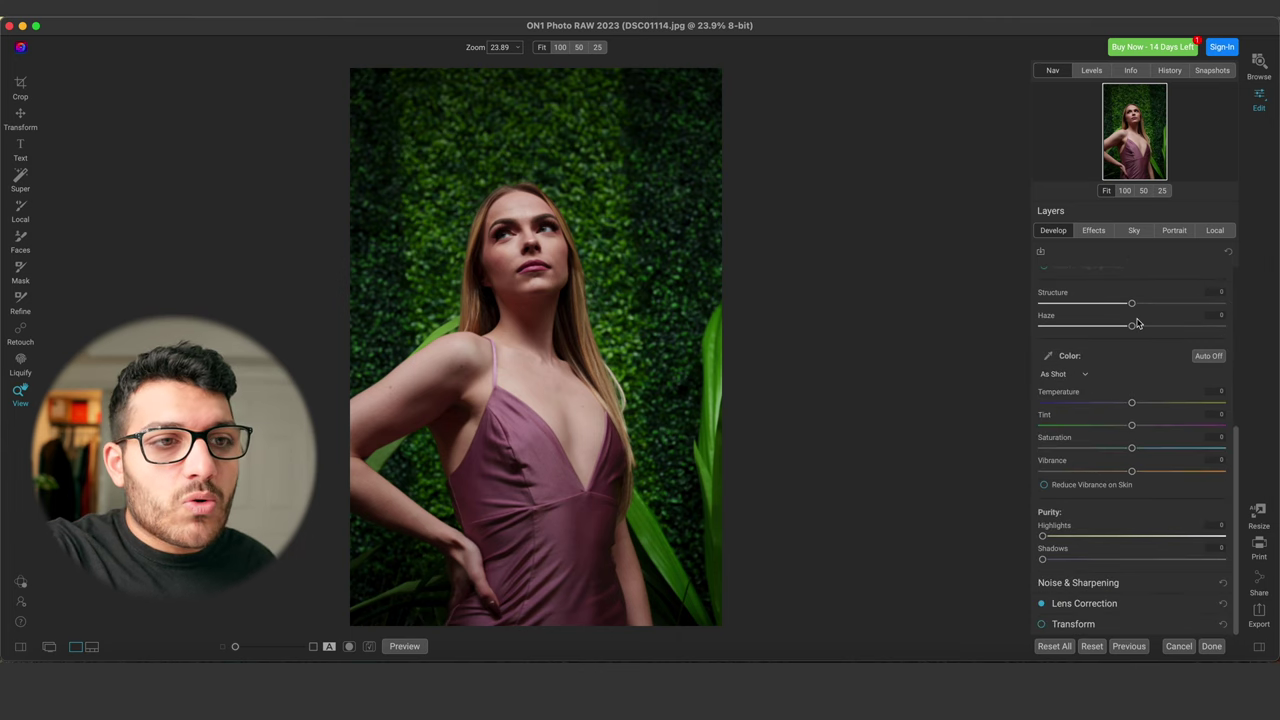
pyautogui.click(1206, 585)
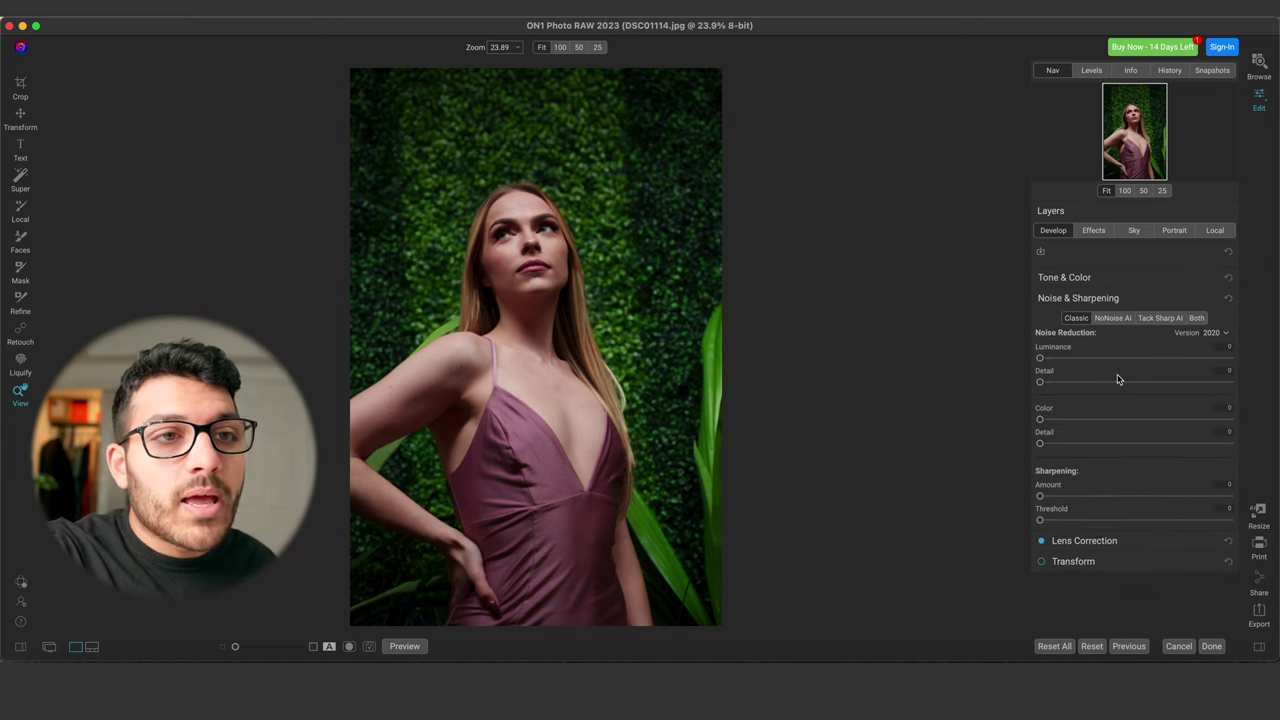
pyautogui.click(1162, 320)
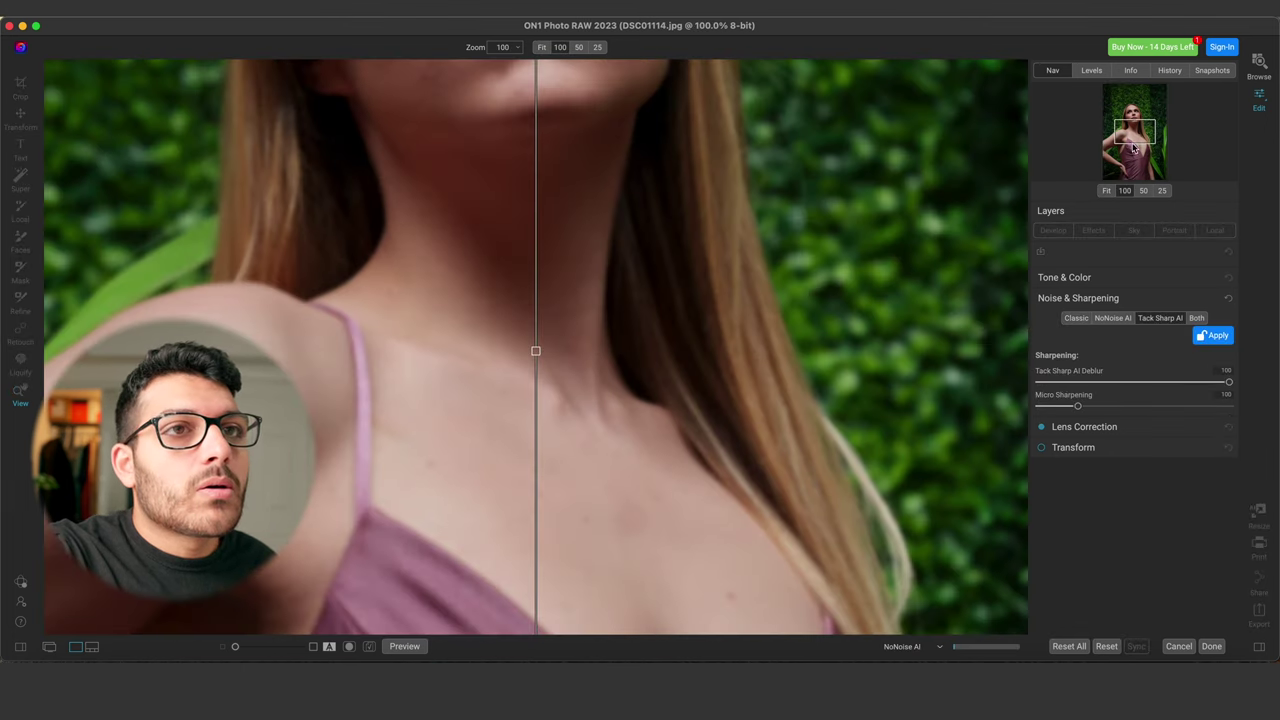
pyautogui.moveTo(1135, 148); pyautogui.dragTo(1133, 119)
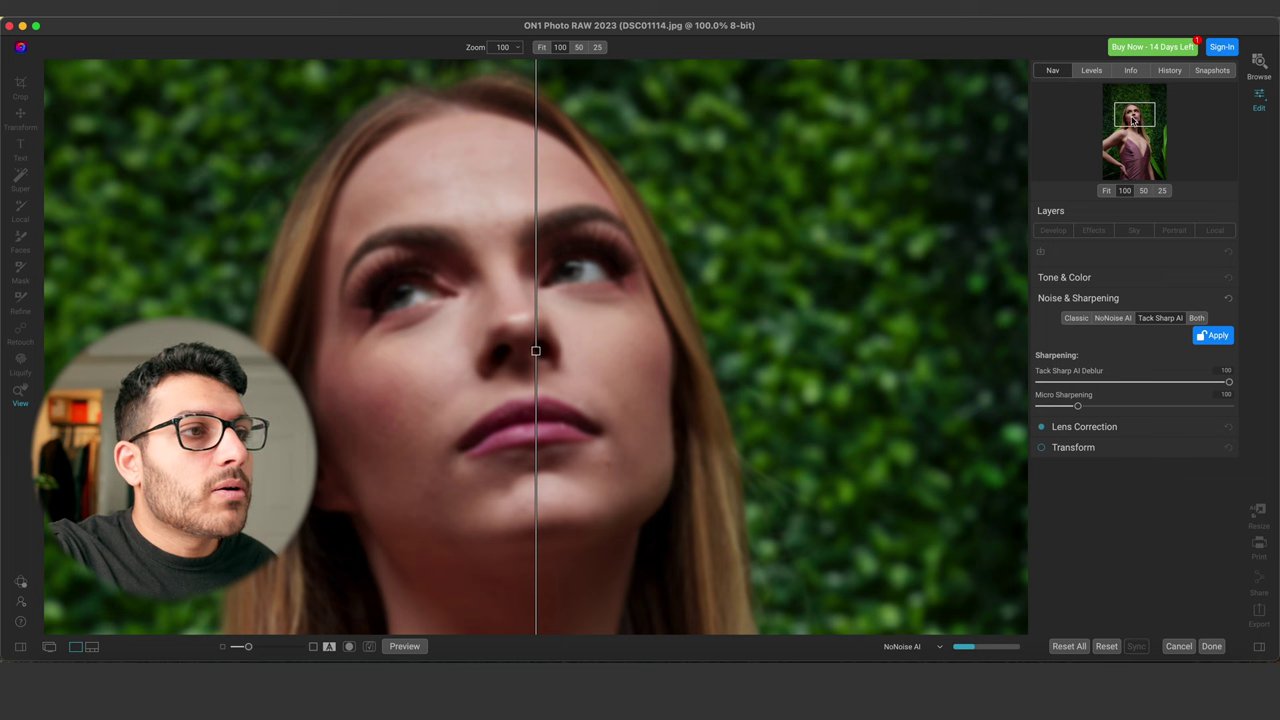
pyautogui.moveTo(537, 320); pyautogui.dragTo(411, 403)
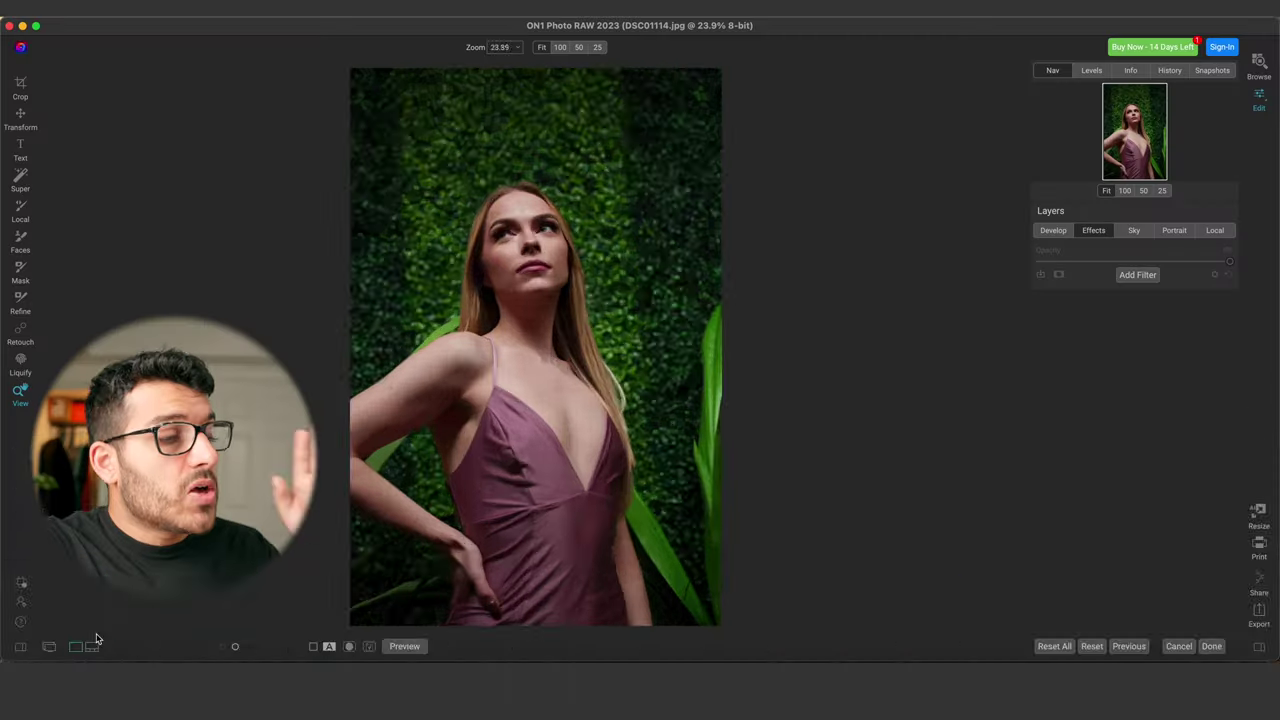
# Step: Open 3L0A9154.jpg full-size and mask its background with the Super Select AI tool
pyautogui.click(65, 597)
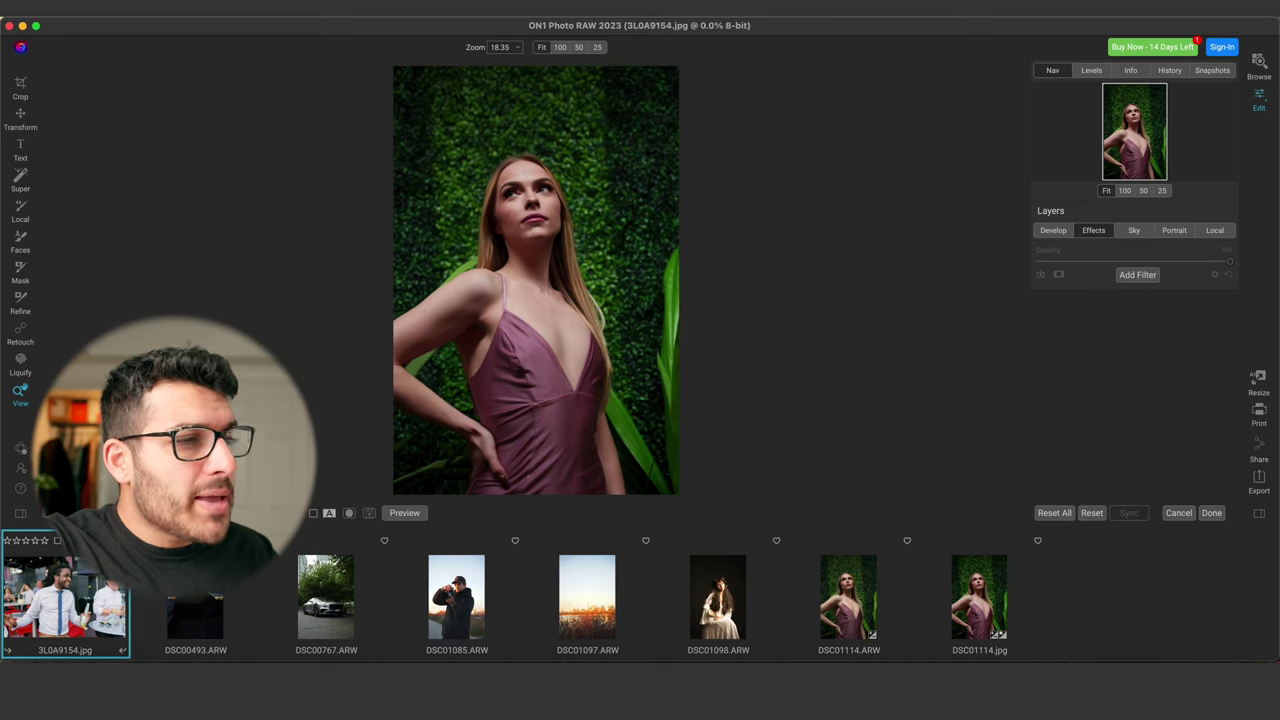
pyautogui.press('super+shift+f')
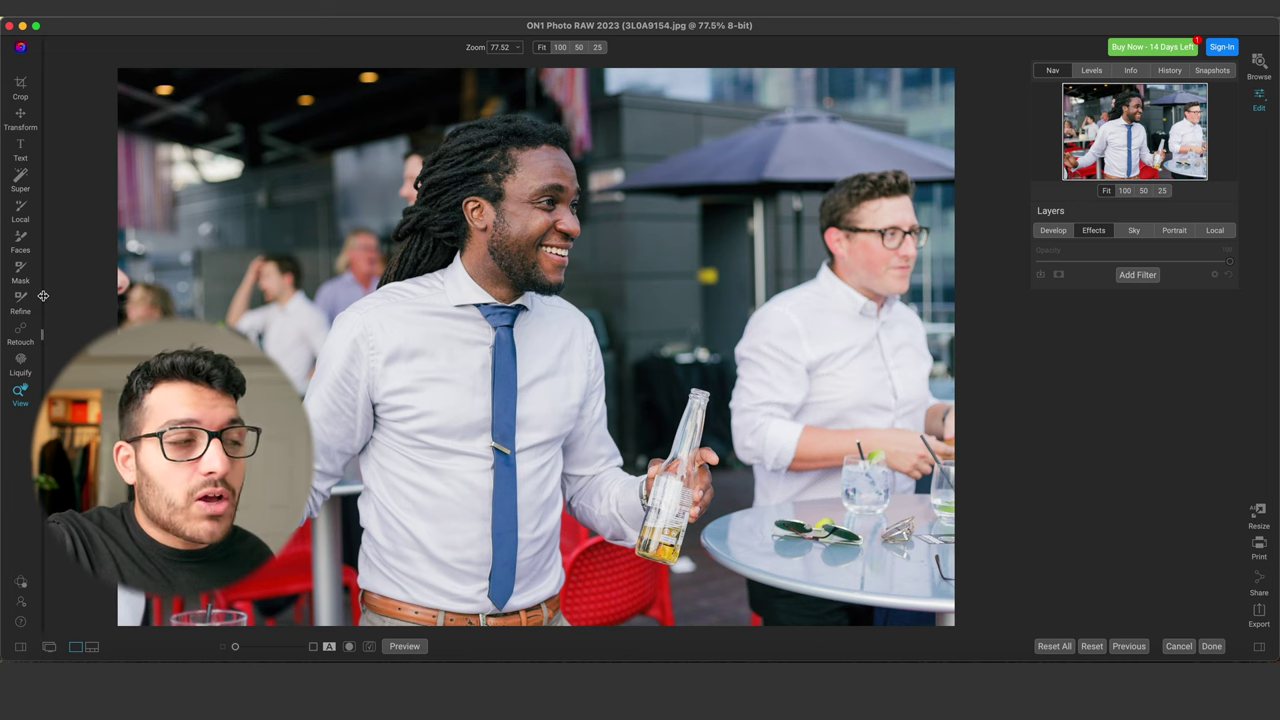
pyautogui.click(20, 180)
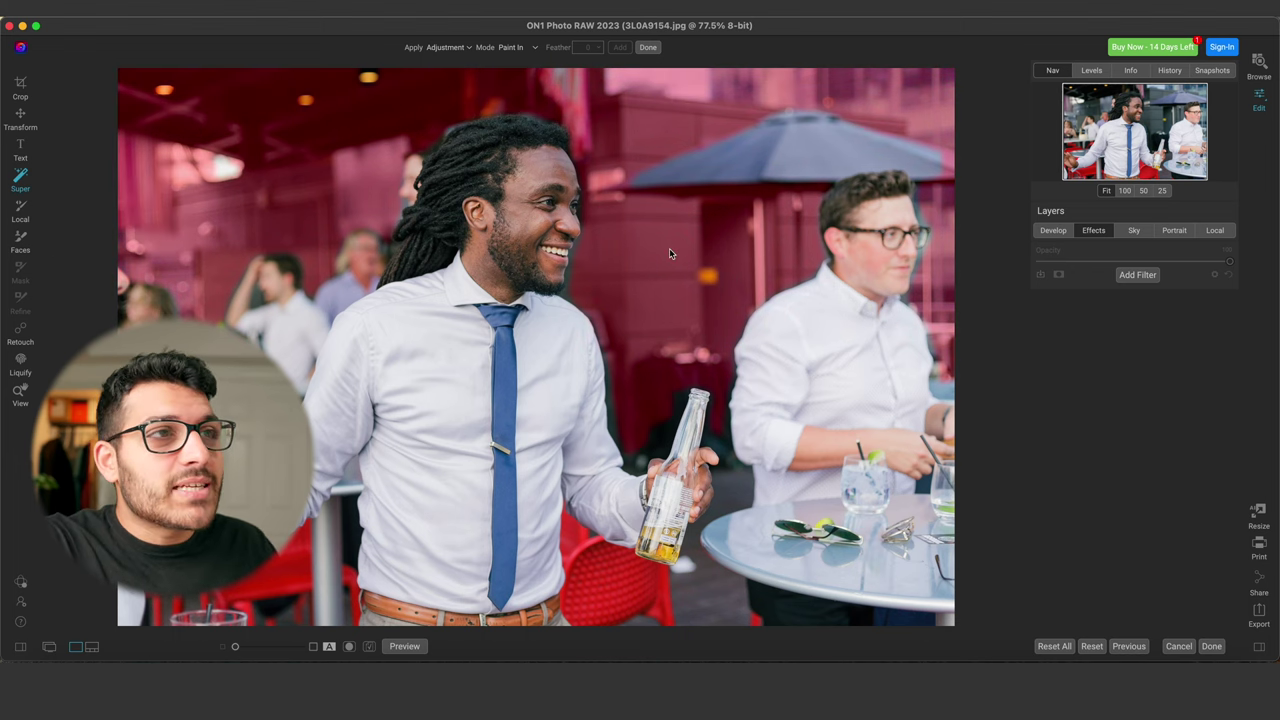
pyautogui.click(631, 129)
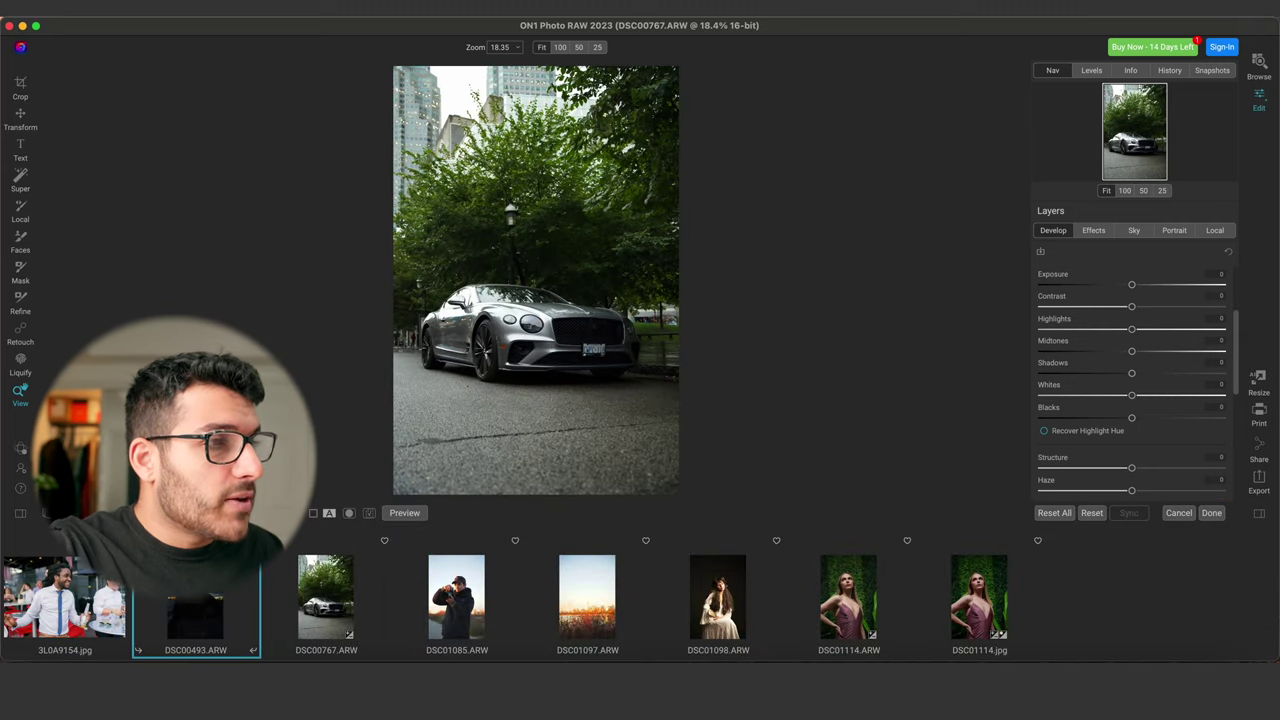
# Step: Open DSC00493.ARW, raise Exposure to about 3.45, and zoom to 100% on her face
pyautogui.press('super+shift+f')
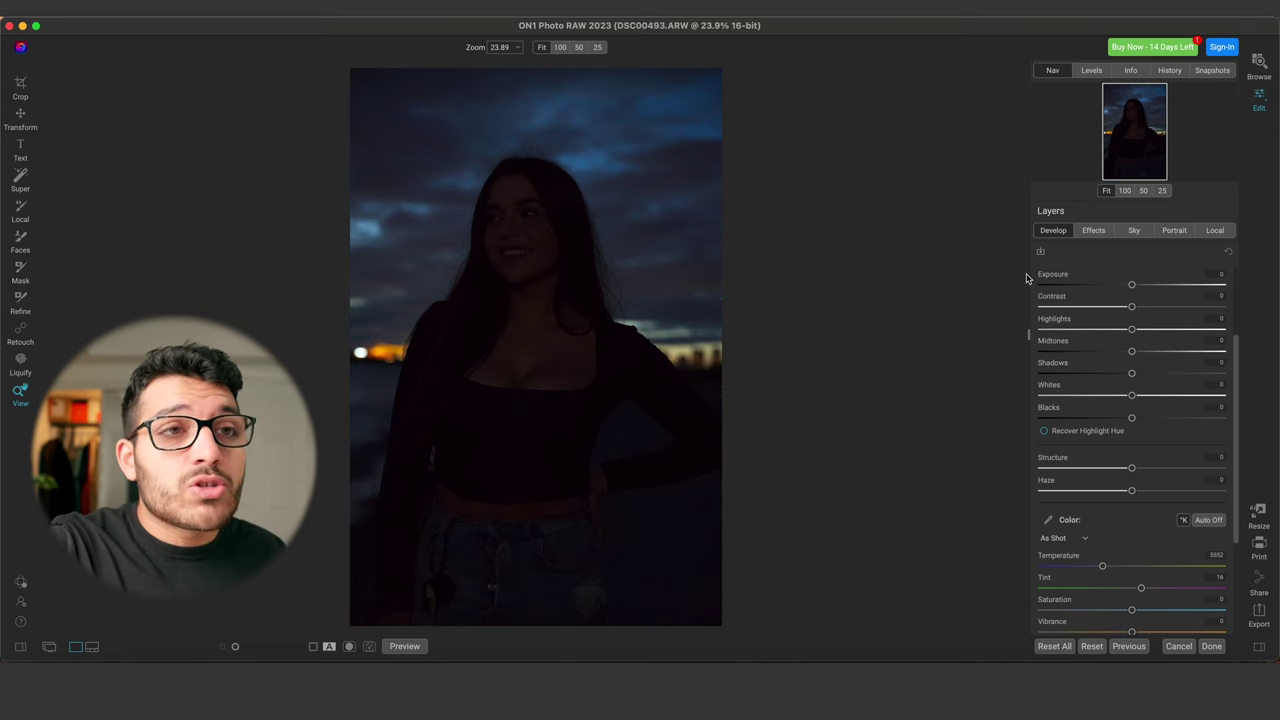
pyautogui.click(1130, 70)
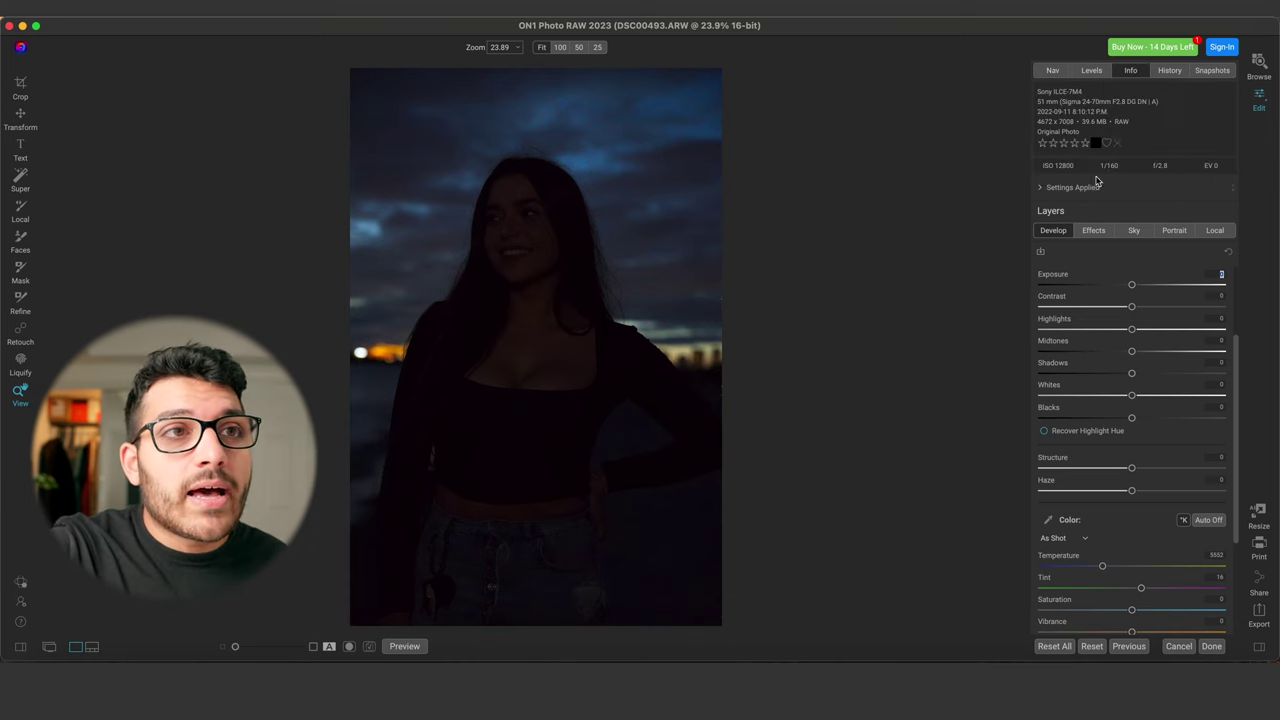
pyautogui.click(1064, 73)
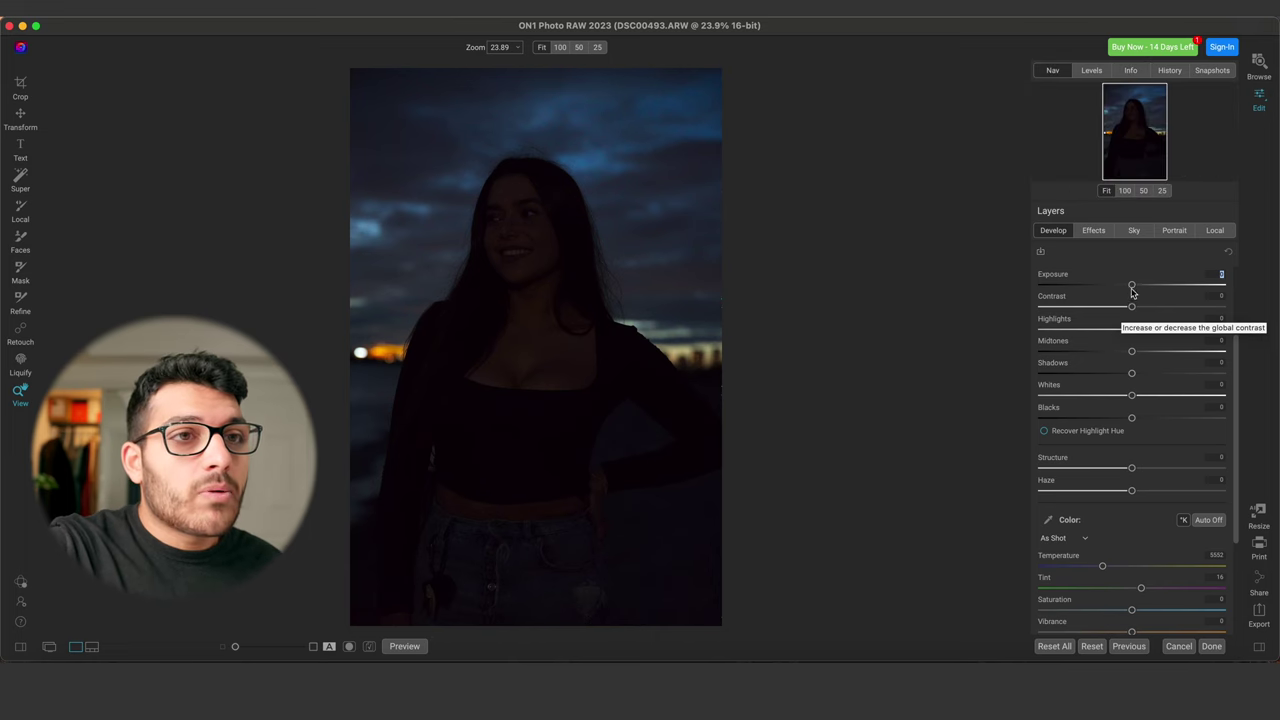
pyautogui.moveTo(1134, 290); pyautogui.dragTo(1194, 289)
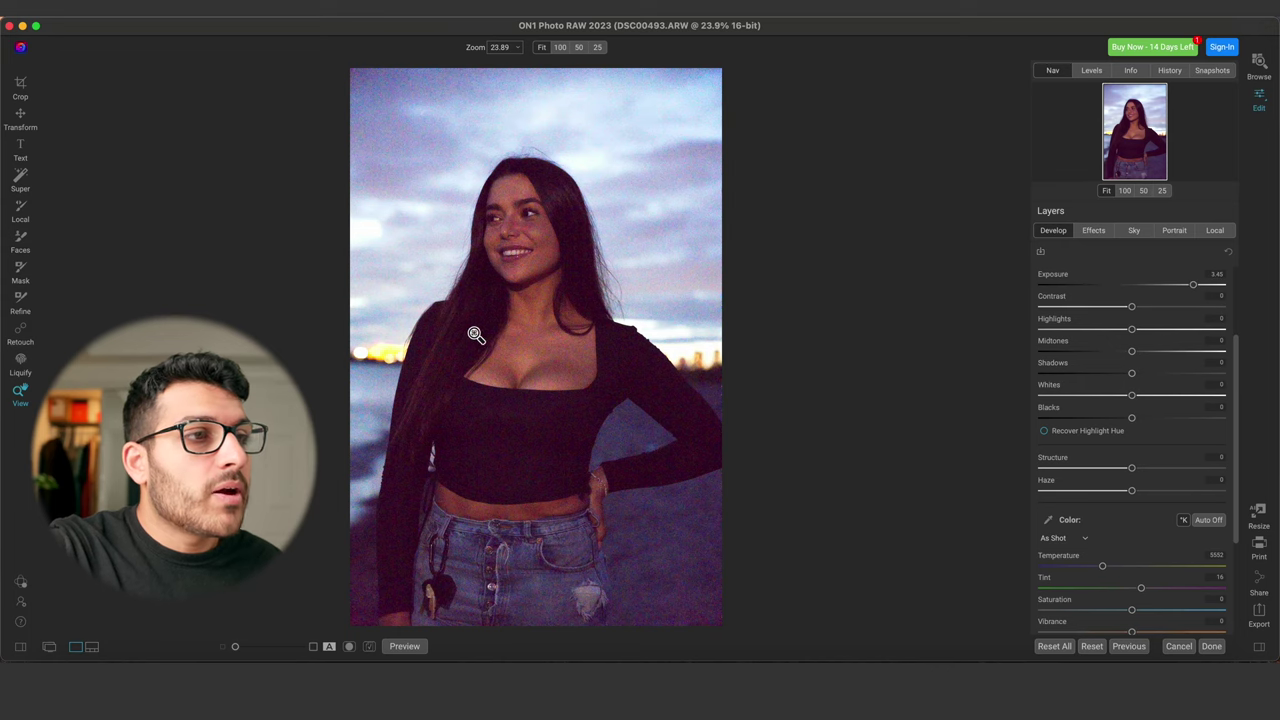
pyautogui.click(527, 183)
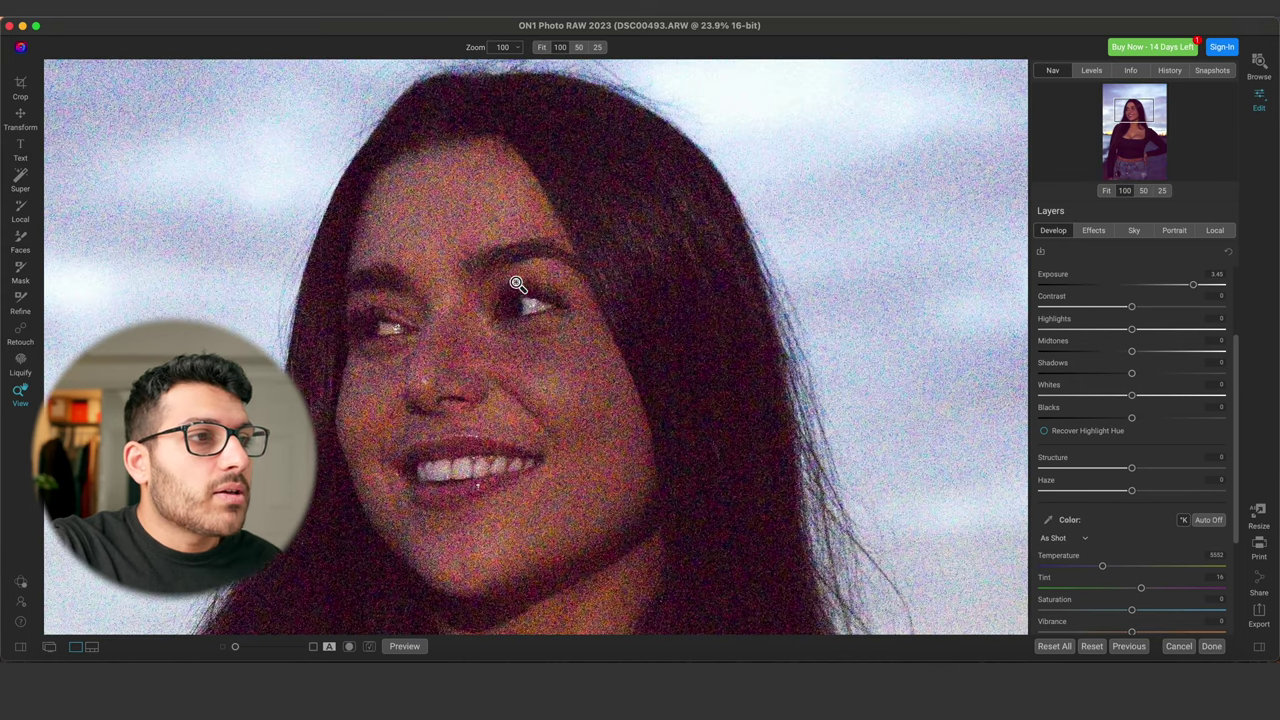
pyautogui.moveTo(518, 285); pyautogui.dragTo(594, 262)
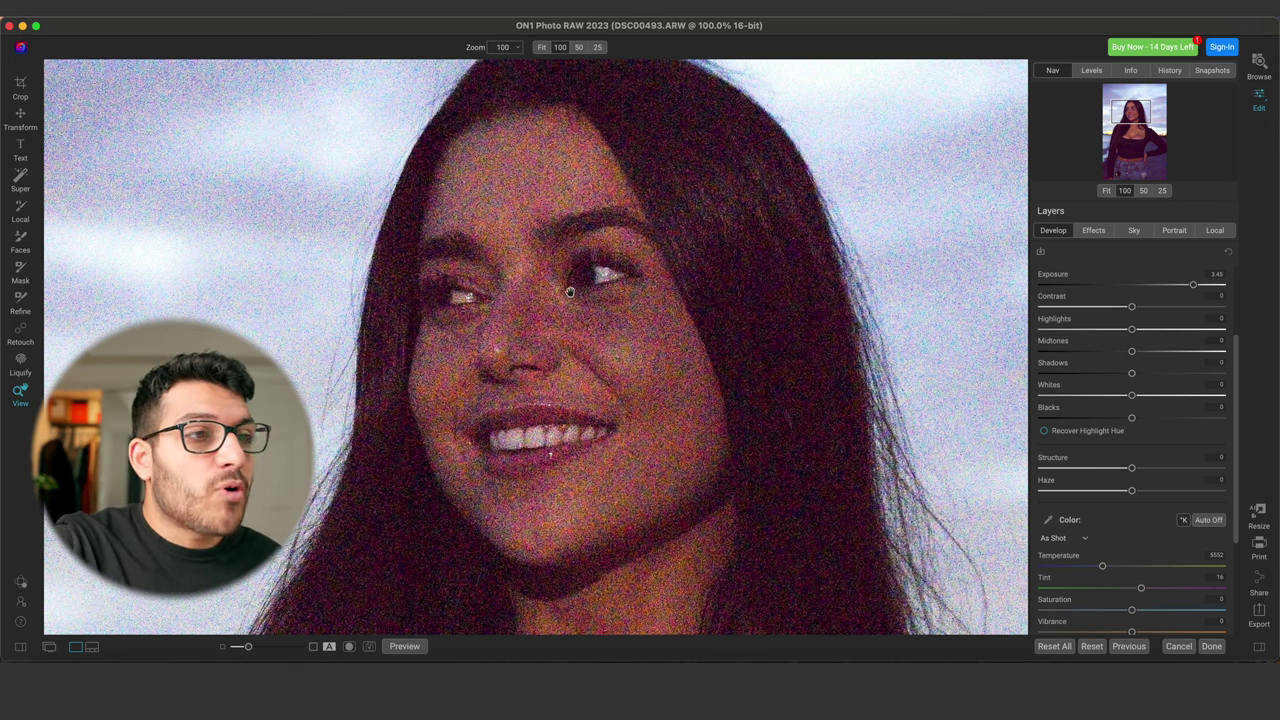
# Step: Apply NoNoise AI noise reduction from the Noise & Sharpening panel
pyautogui.scroll(-3, 1097, 327)
pyautogui.scroll(-3, 1097, 327)
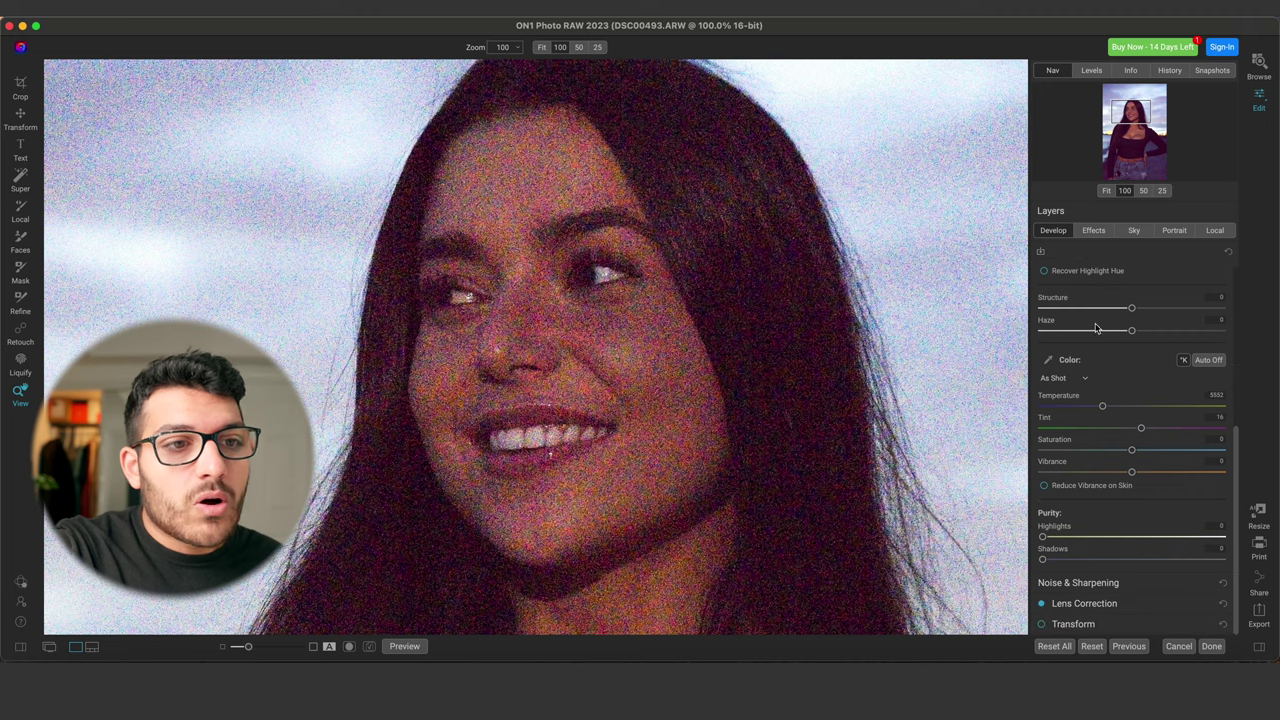
pyautogui.click(1206, 584)
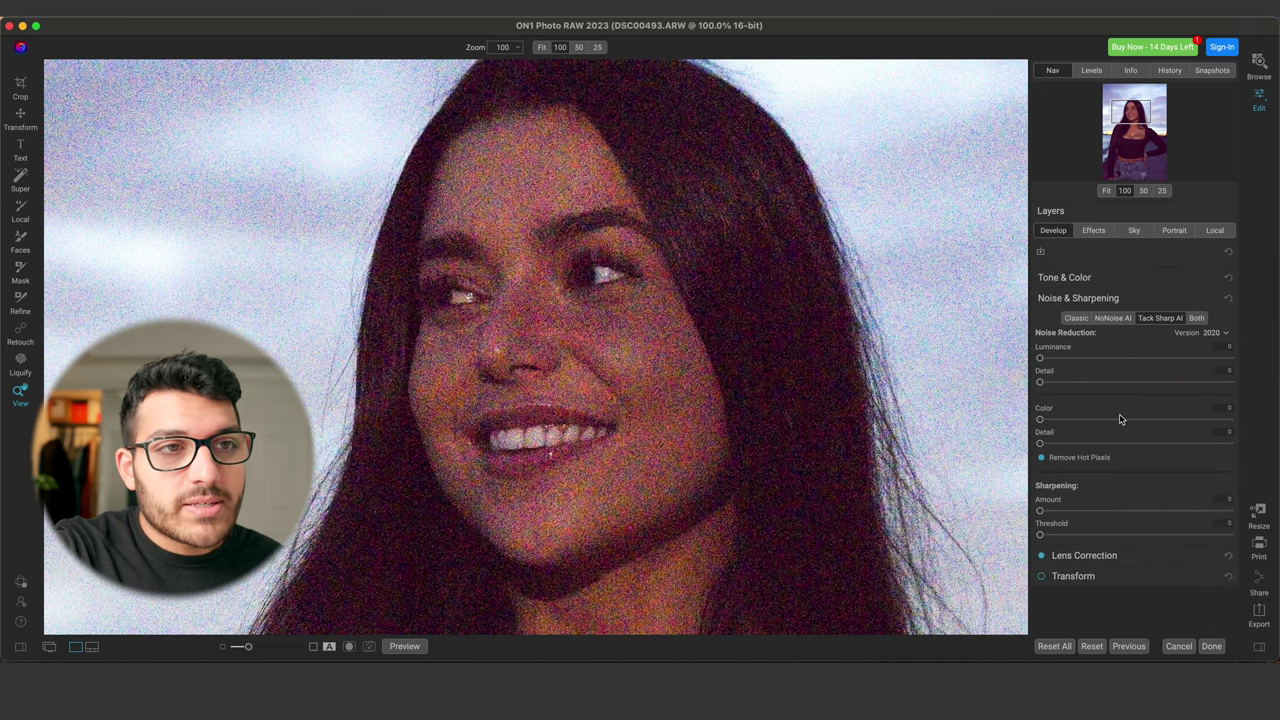
pyautogui.click(1114, 320)
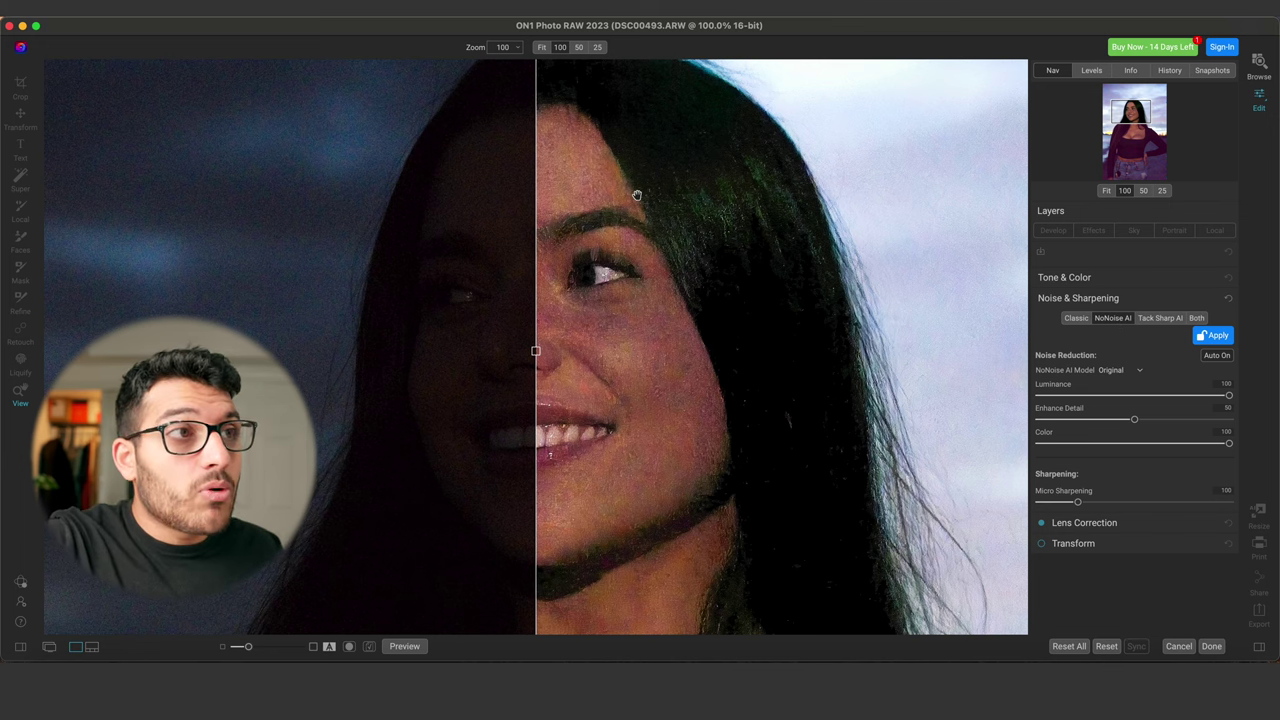
pyautogui.click(1215, 337)
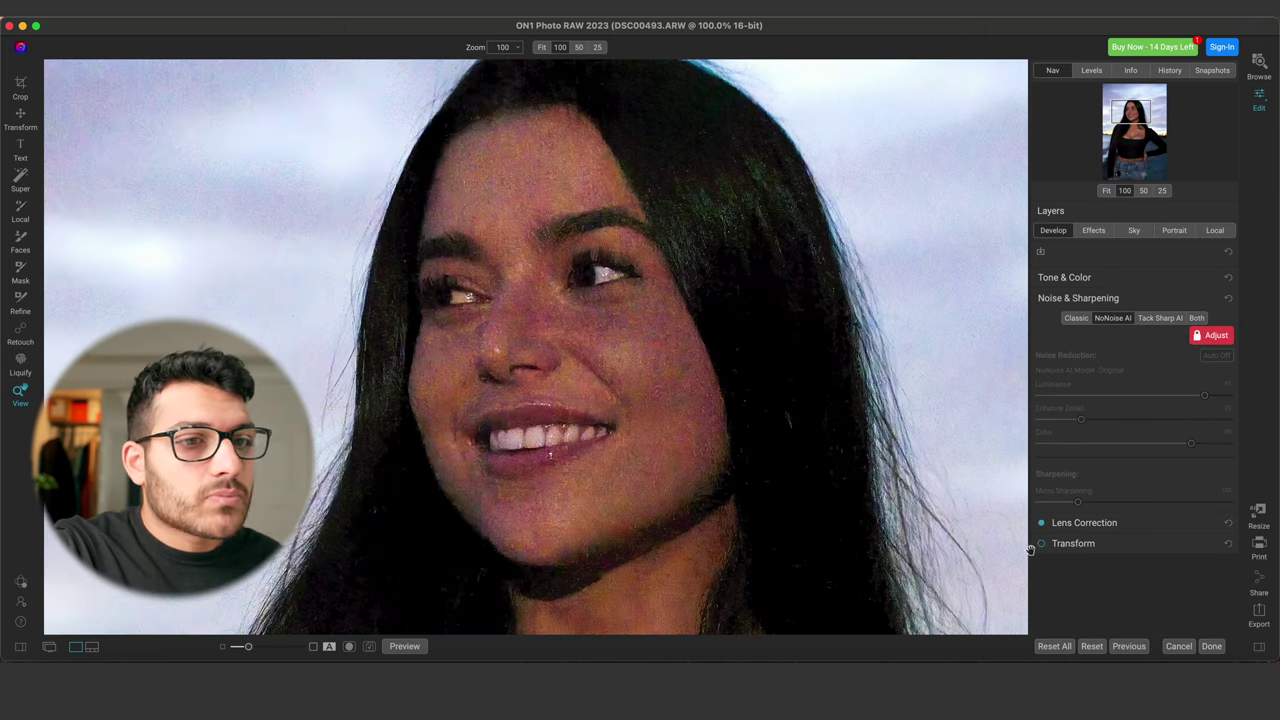
# Step: Check the denoised result at Fit, then at 100% on her face without the split view
pyautogui.click(1106, 190)
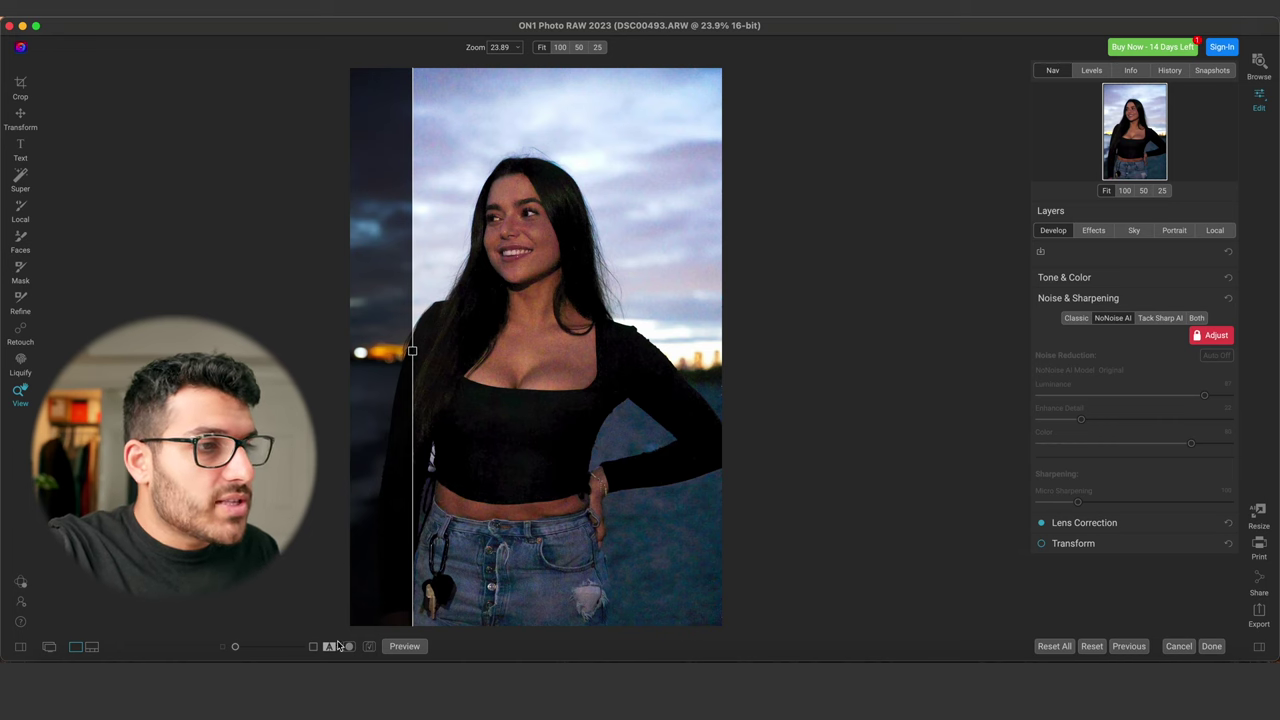
pyautogui.click(331, 646)
pyautogui.click(511, 217)
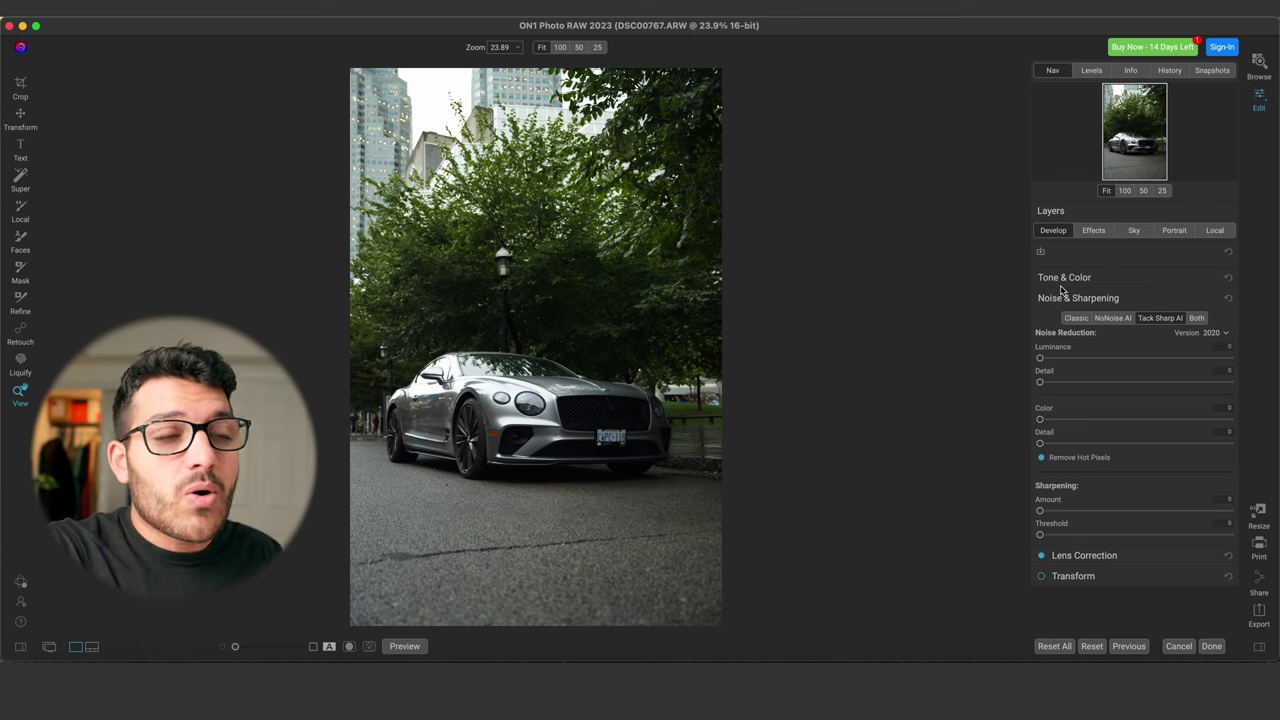
# Step: Switch the car photo DSC00767.ARW to its Effects layer
pyautogui.click(1092, 233)
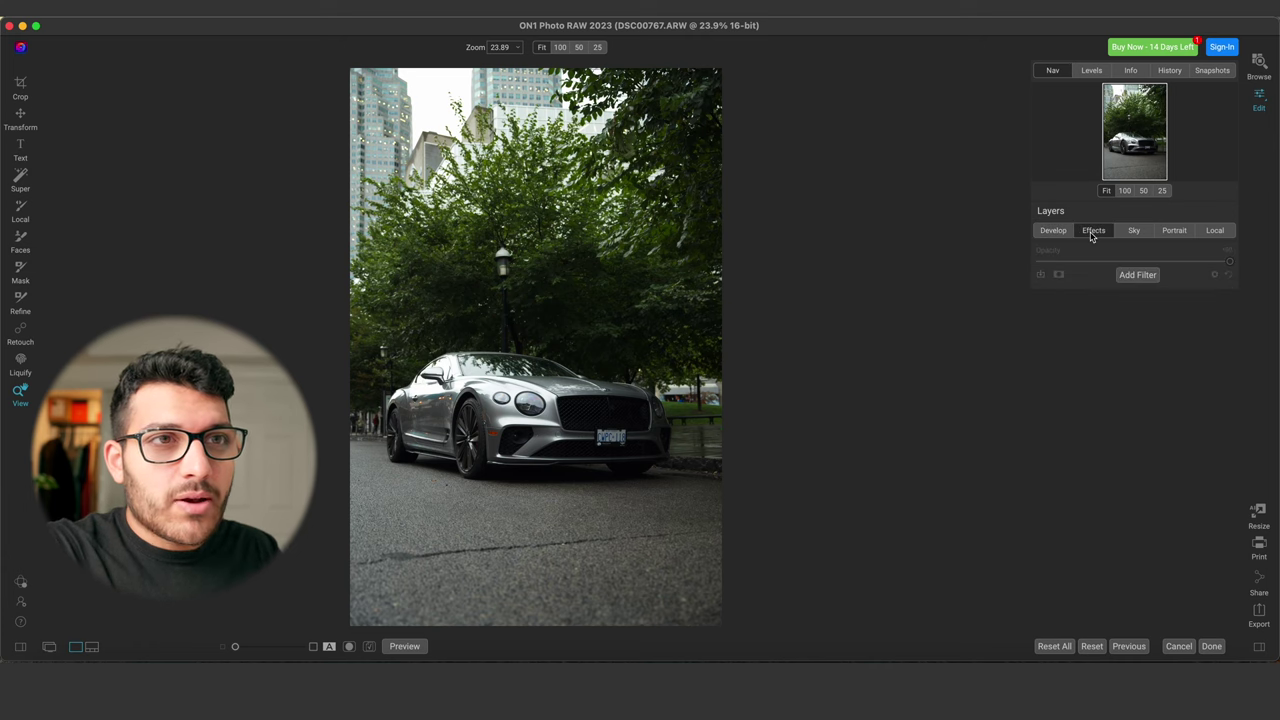
# Step: Add a Sunshine filter masked to Man-Made Ground so it affects only the road
pyautogui.click(1138, 275)
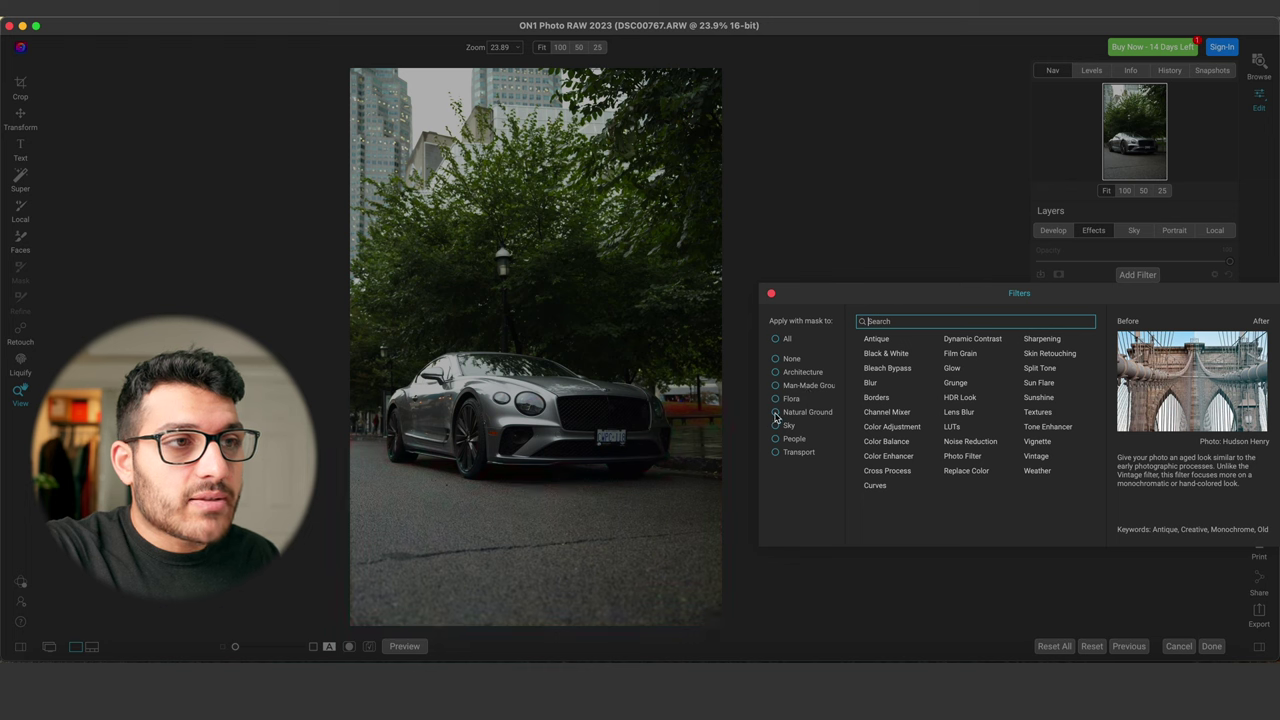
pyautogui.click(775, 412)
pyautogui.click(775, 425)
pyautogui.click(775, 425)
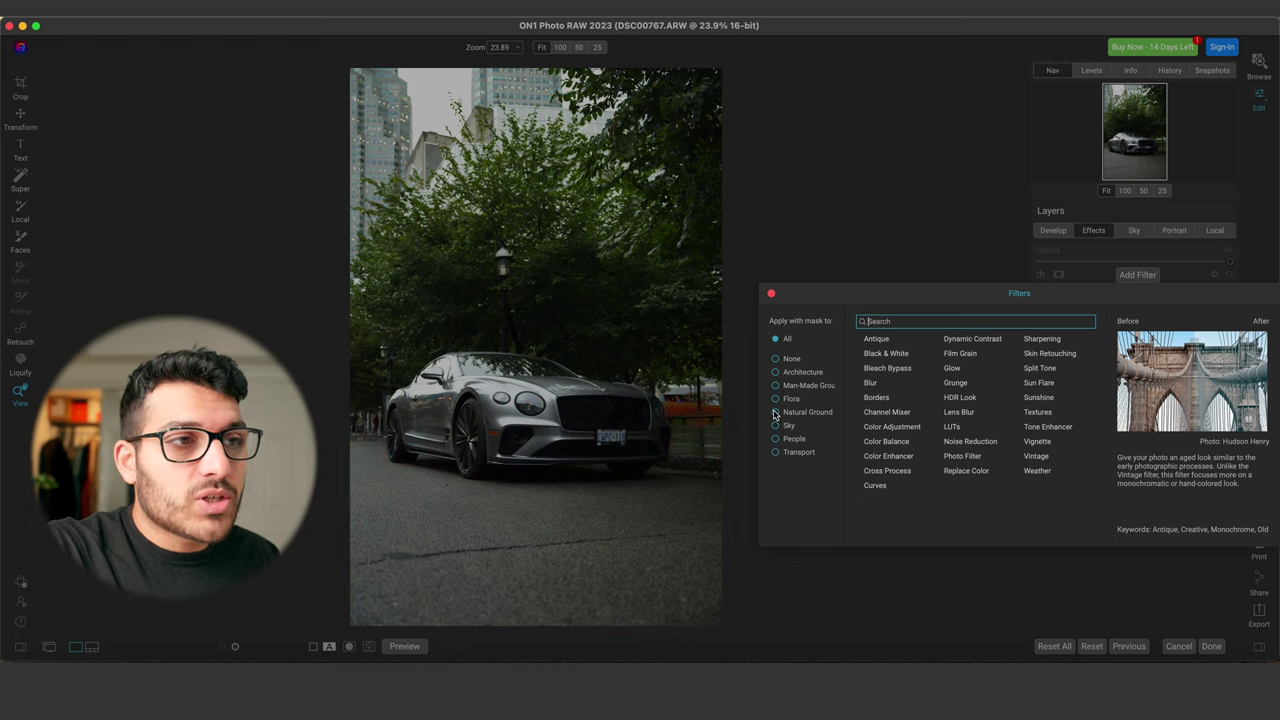
pyautogui.click(778, 412)
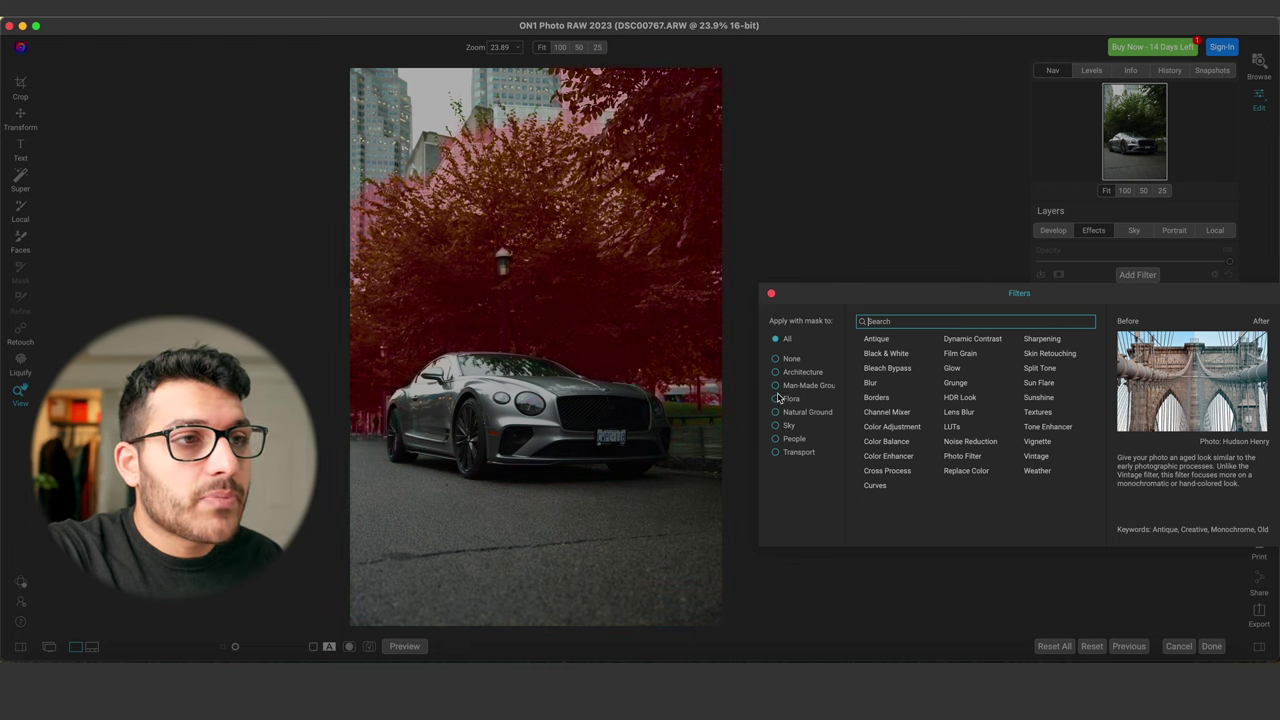
pyautogui.click(775, 385)
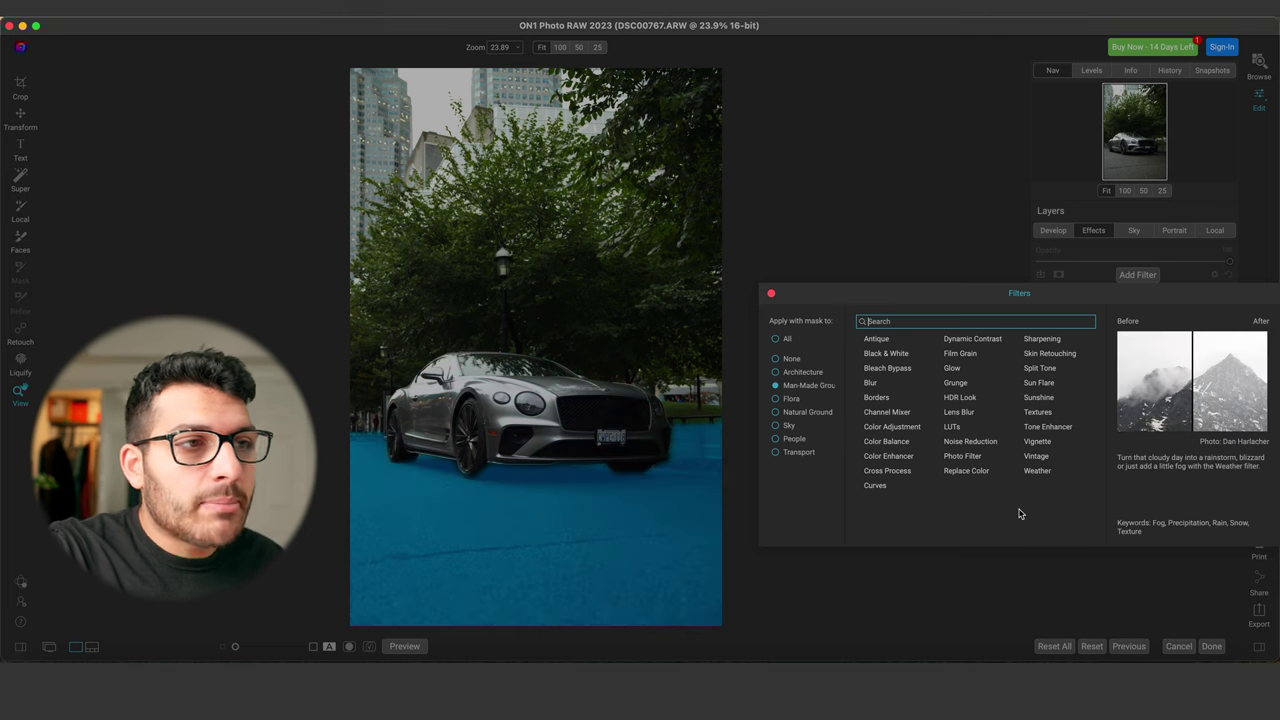
pyautogui.click(1038, 397)
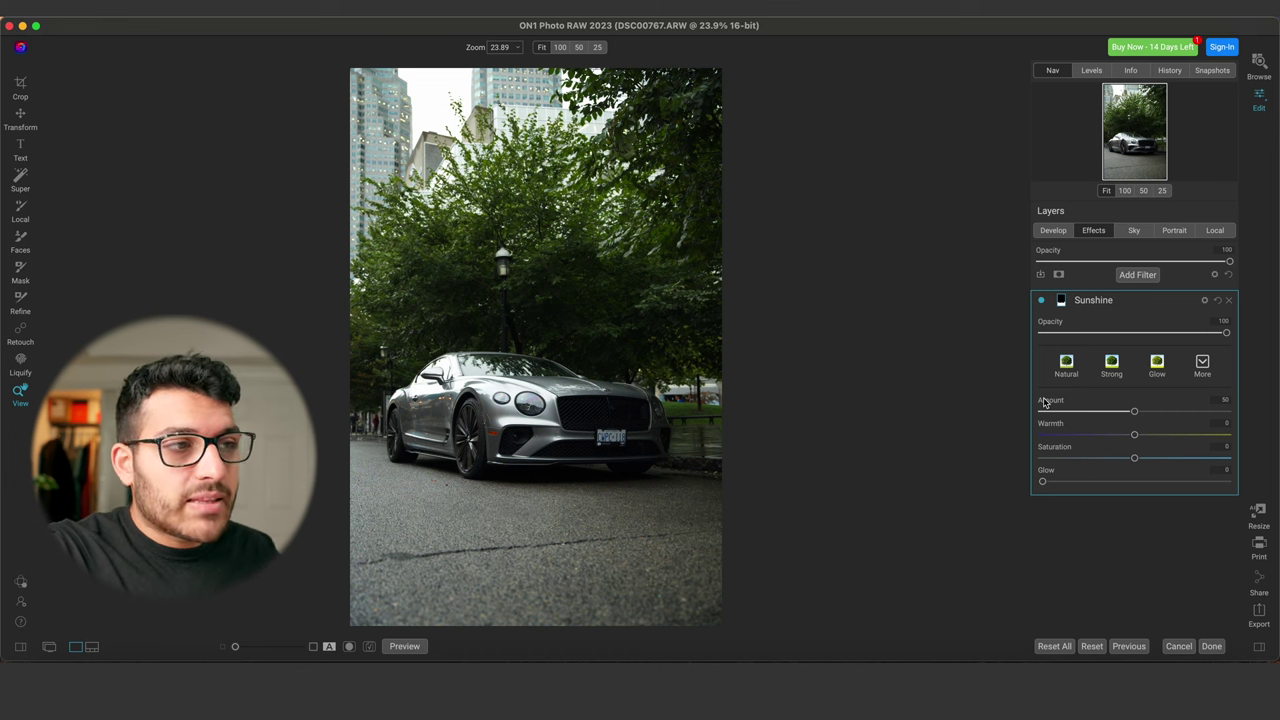
# Step: Toggle the Sunshine filter off and on to compare, then collapse its settings
pyautogui.click(1042, 300)
pyautogui.click(1042, 300)
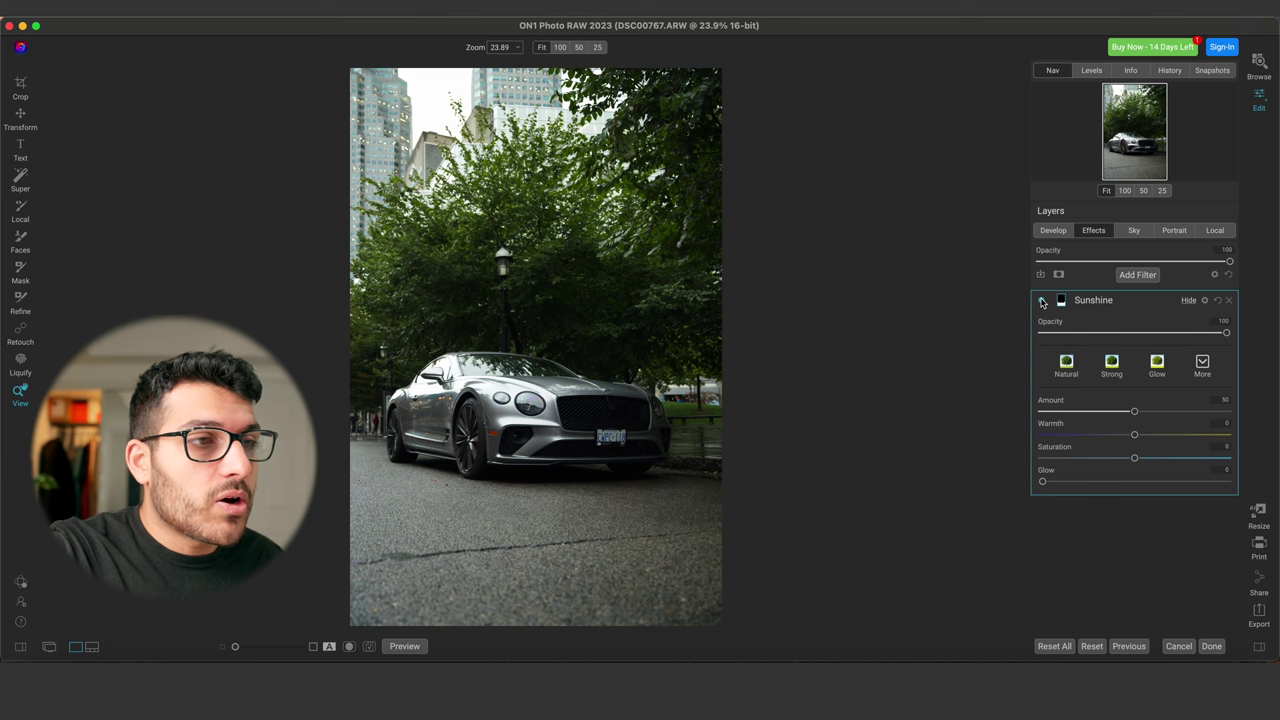
pyautogui.click(1042, 300)
pyautogui.click(1042, 300)
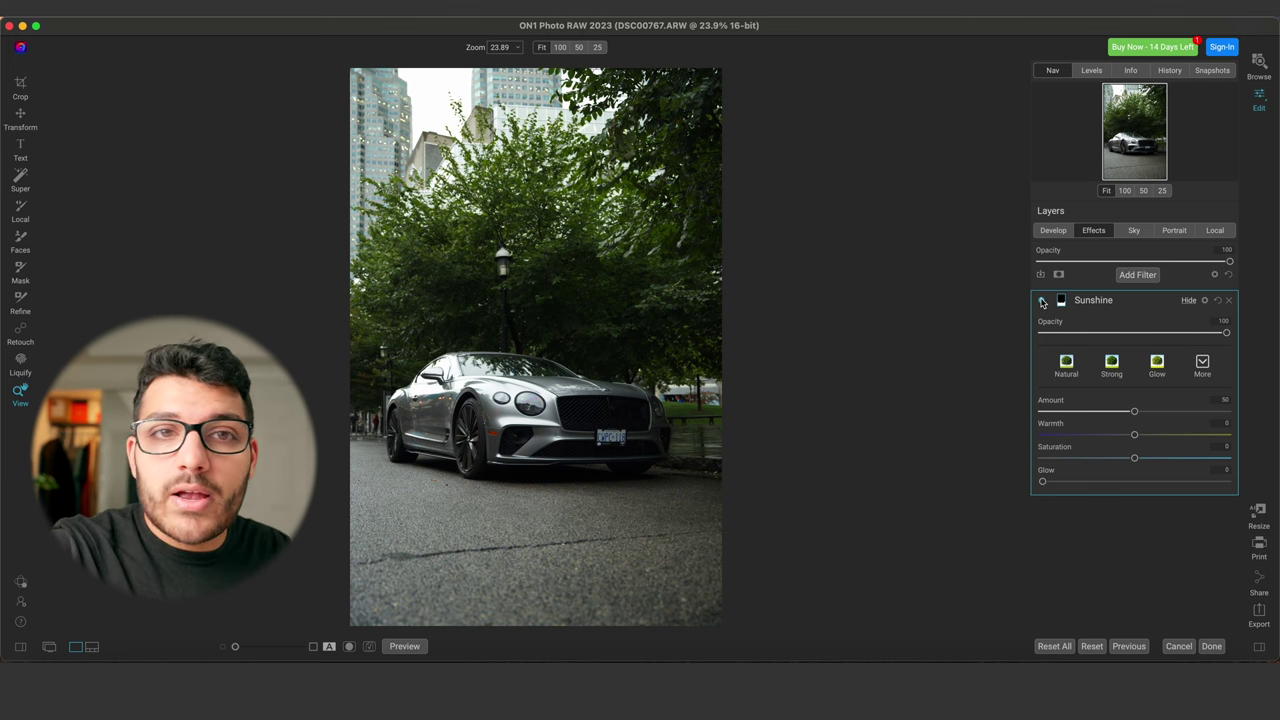
pyautogui.click(1188, 300)
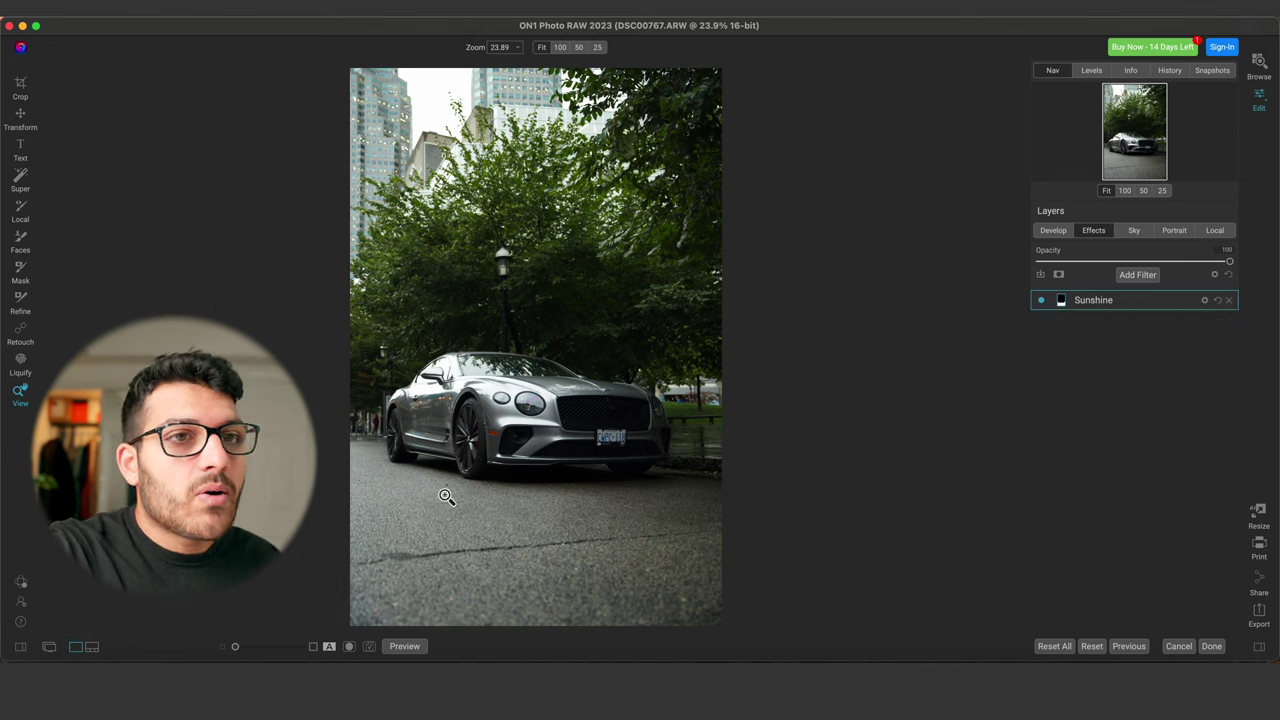
# Step: Add a Flora-masked Color Adjustment raising green Saturation to 36 and Brightness to 34
pyautogui.click(1133, 276)
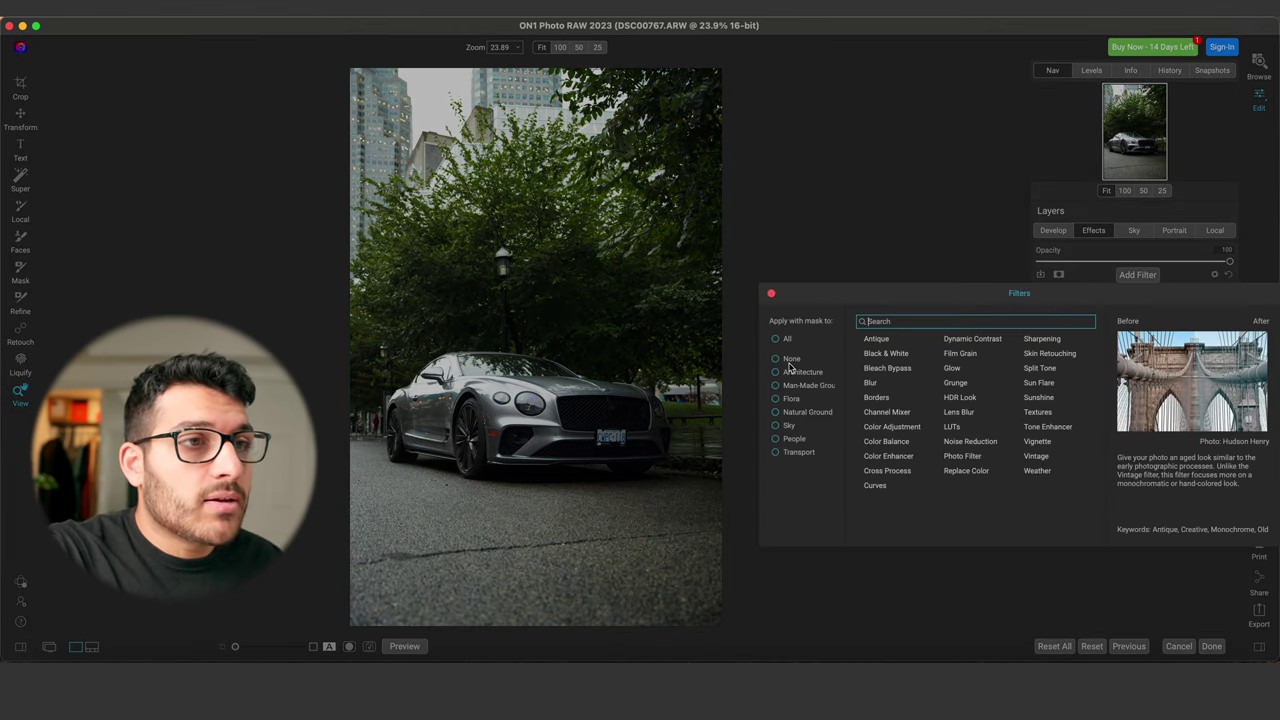
pyautogui.click(790, 398)
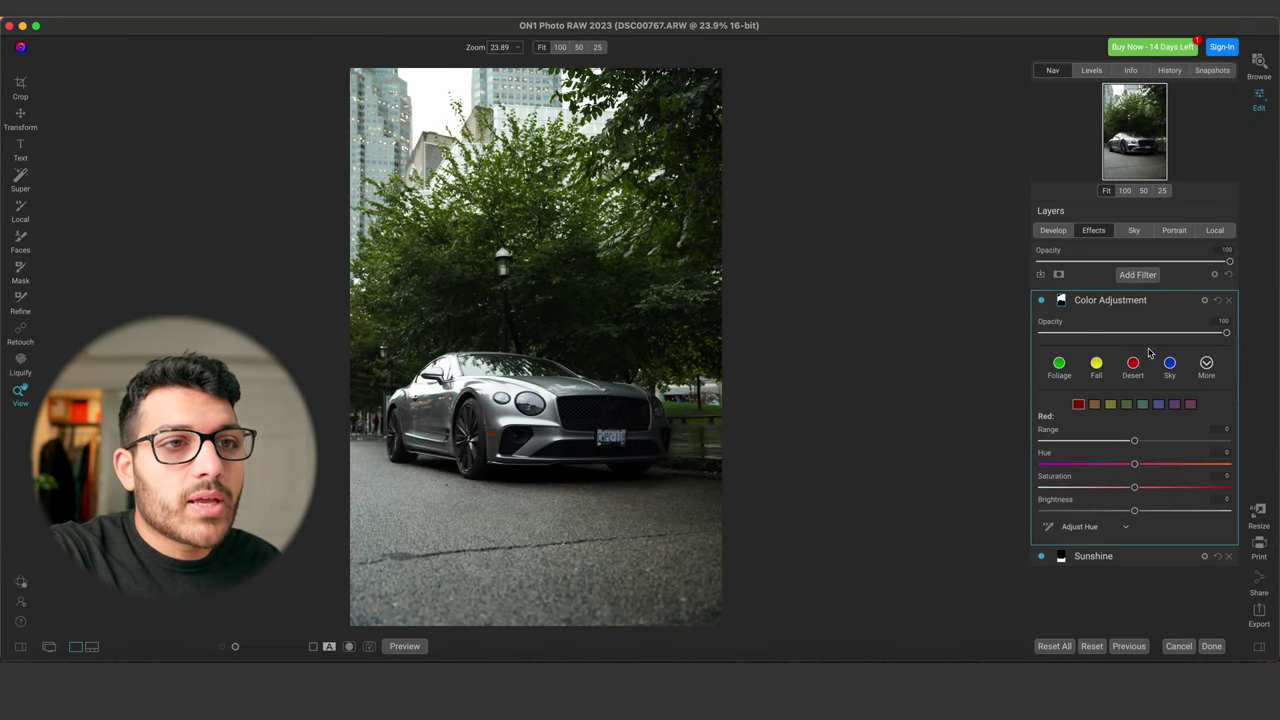
pyautogui.click(1126, 405)
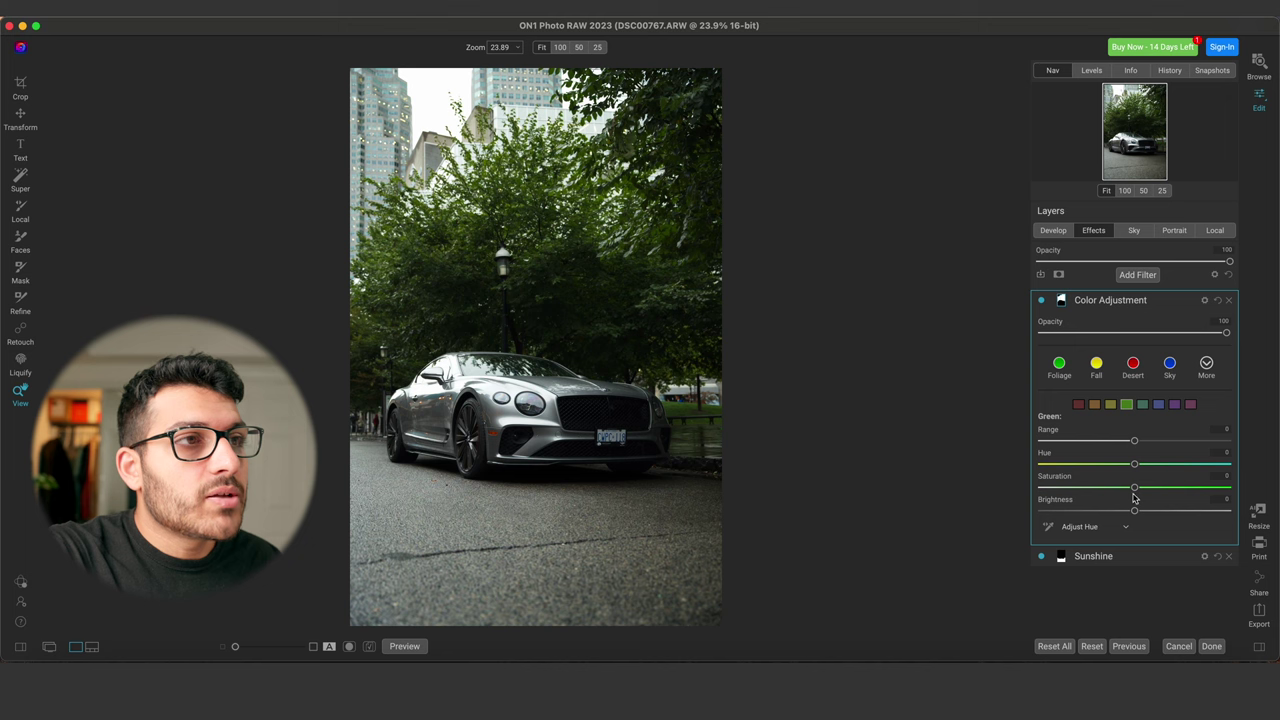
pyautogui.moveTo(1134, 487); pyautogui.dragTo(1259, 497)
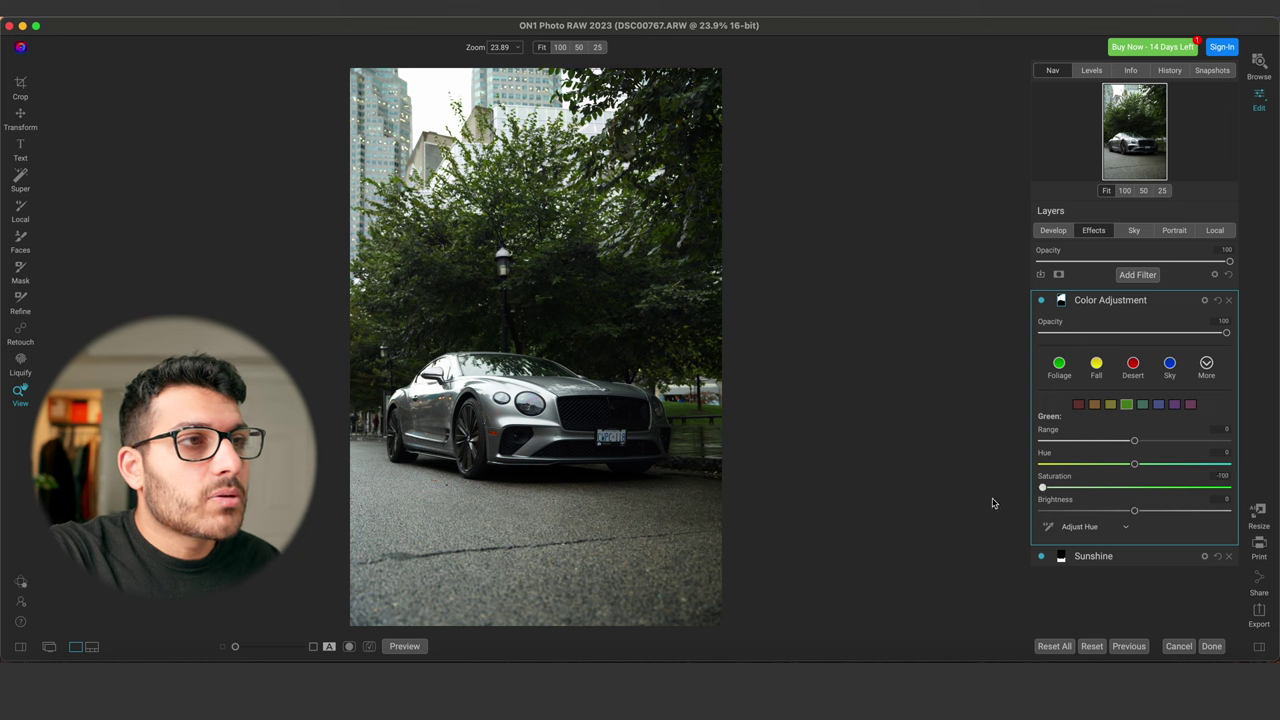
pyautogui.moveTo(1100, 490); pyautogui.dragTo(1190, 516)
# Step: Add a Dynamic Contrast filter masked to the car with the Transport mask
pyautogui.click(1130, 275)
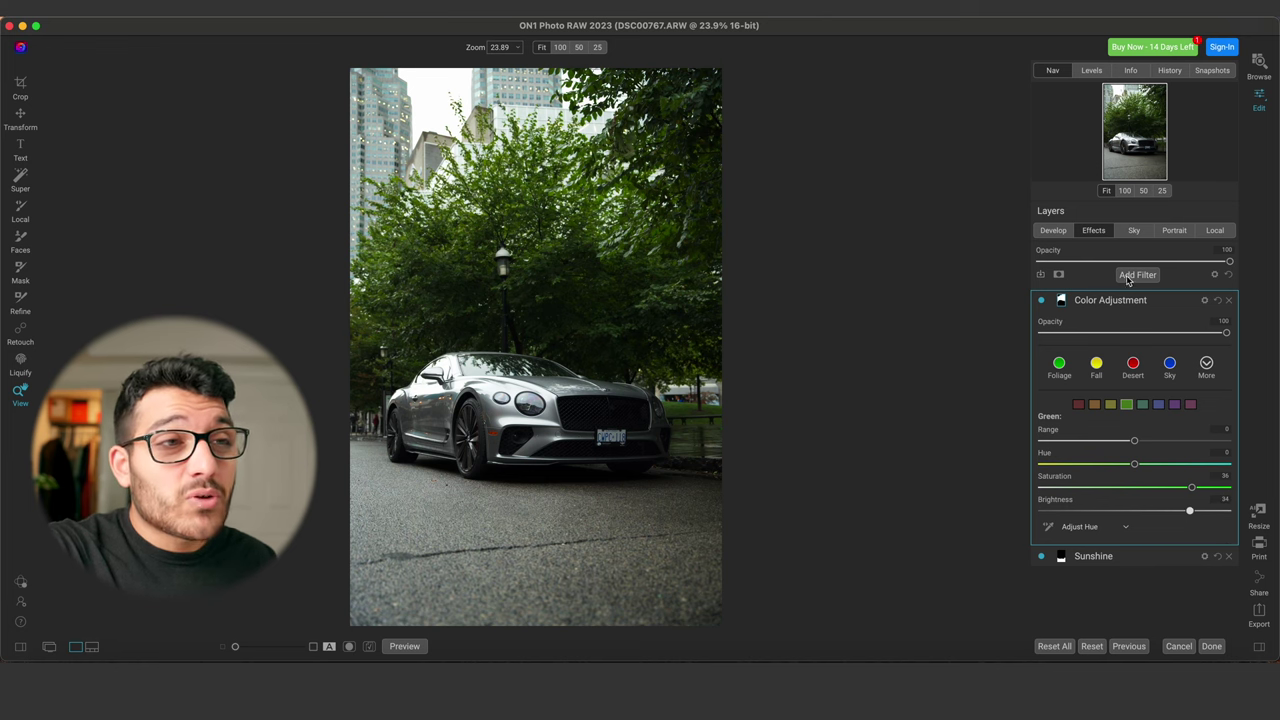
pyautogui.click(776, 452)
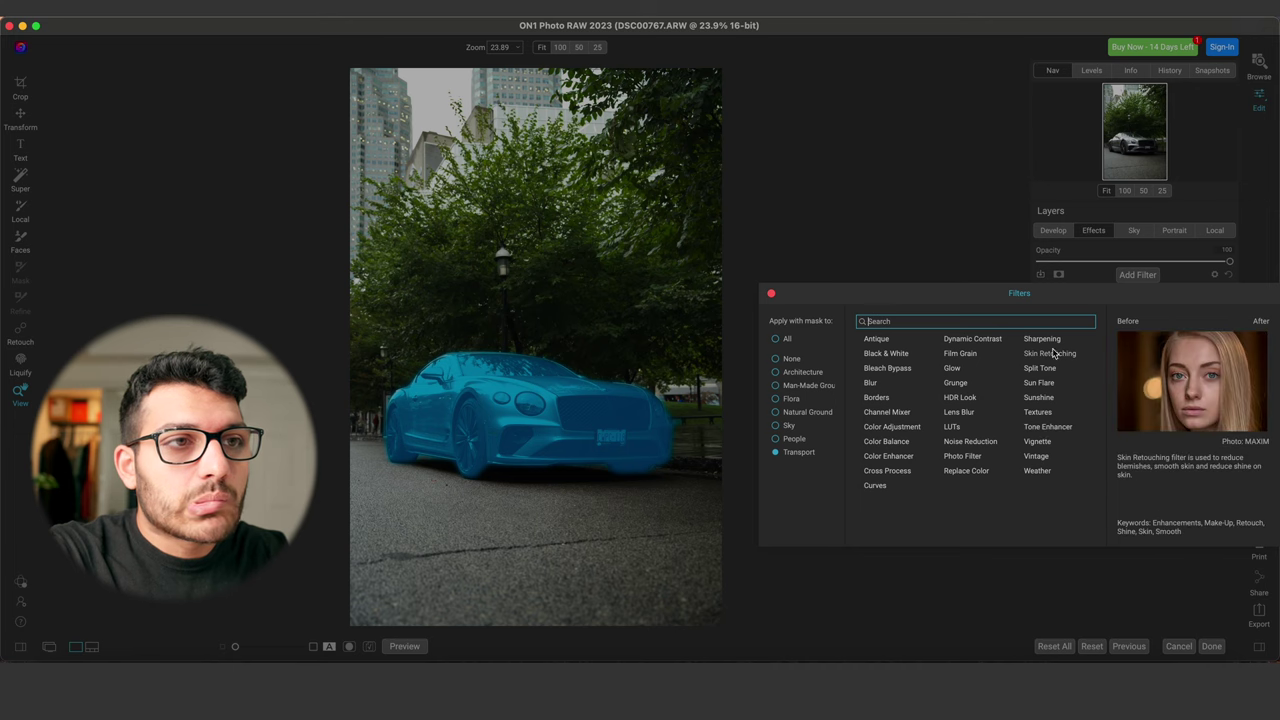
pyautogui.press('Escape')
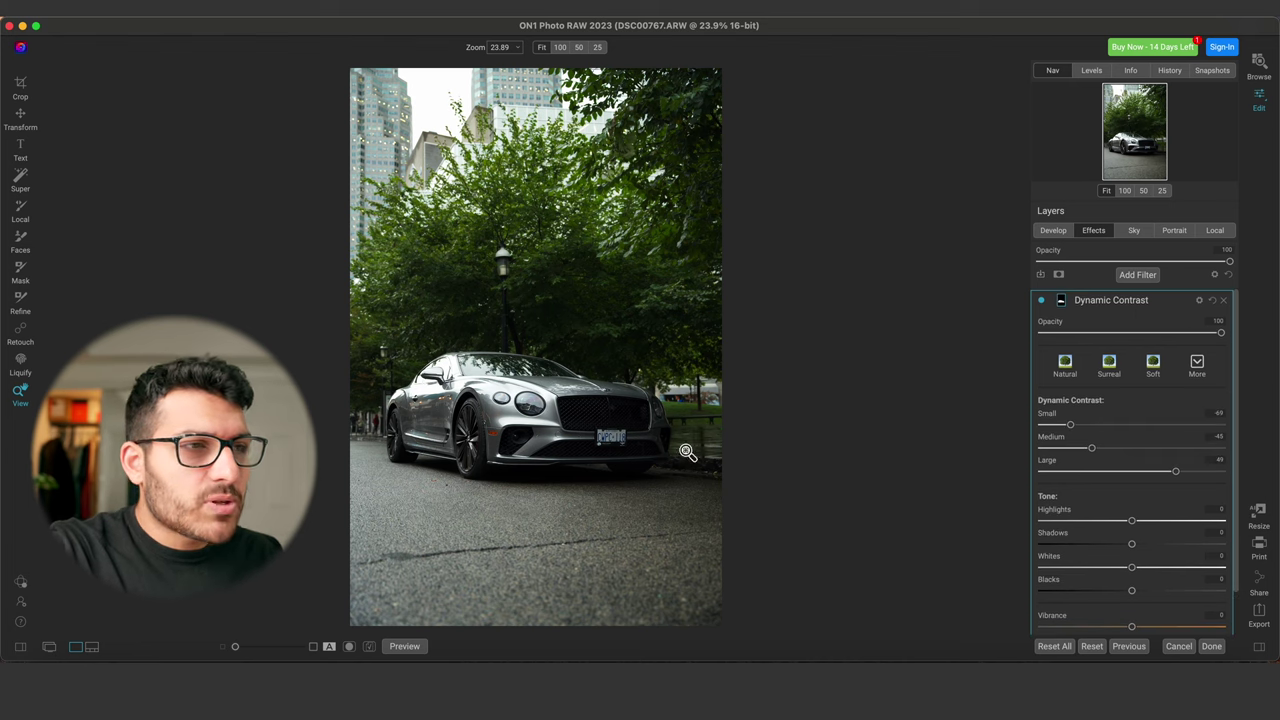
# Step: Expand Tone & Color in Develop and drag the before/after split across the car photo
pyautogui.click(1051, 234)
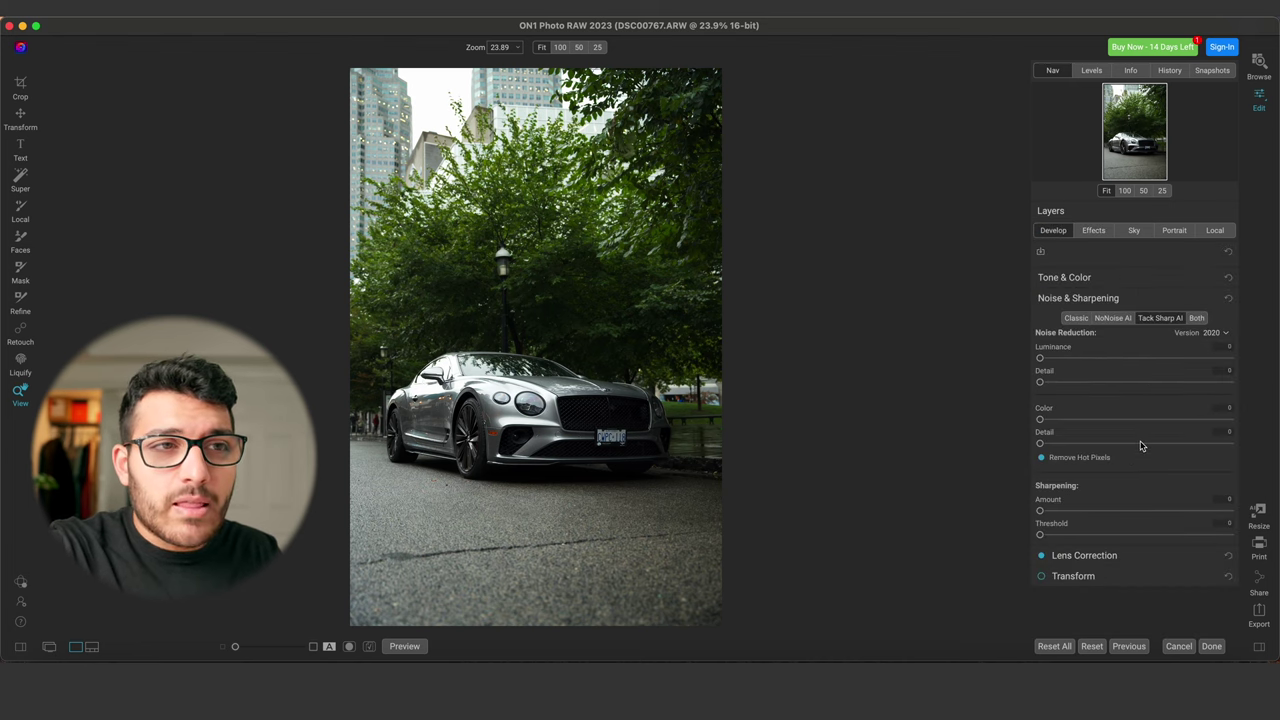
pyautogui.click(1122, 276)
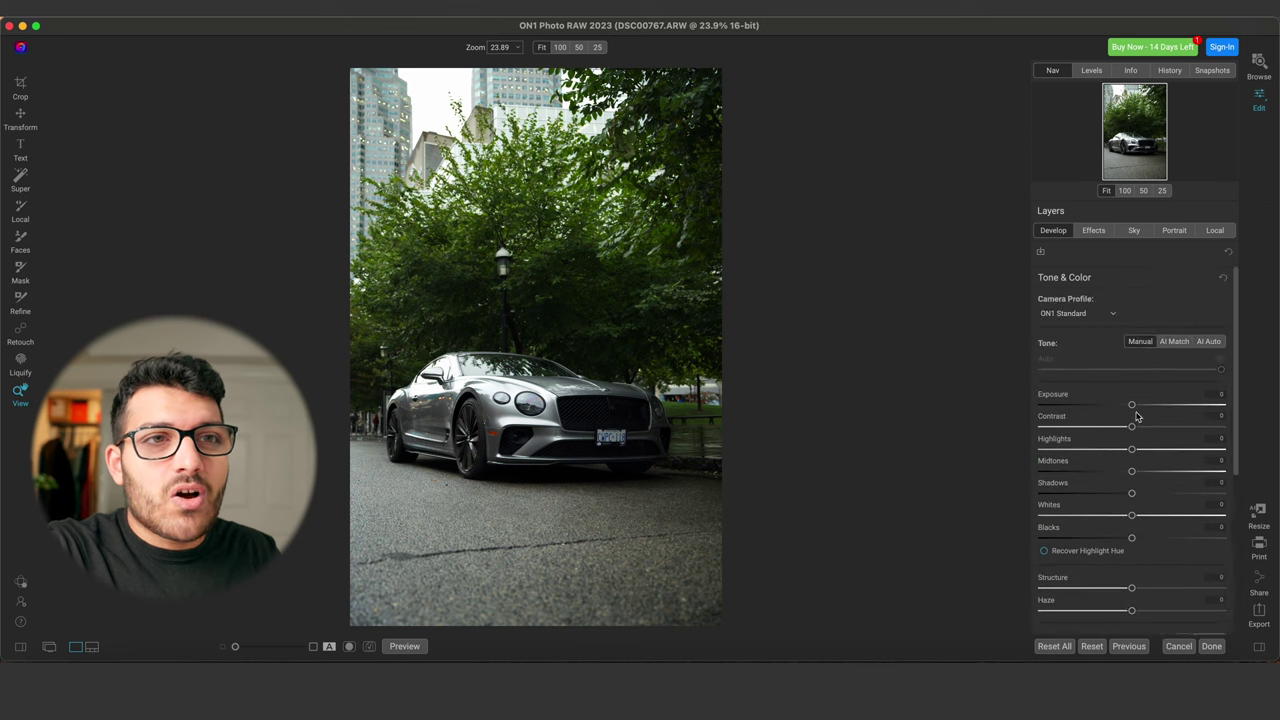
pyautogui.scroll(-3, 1134, 414)
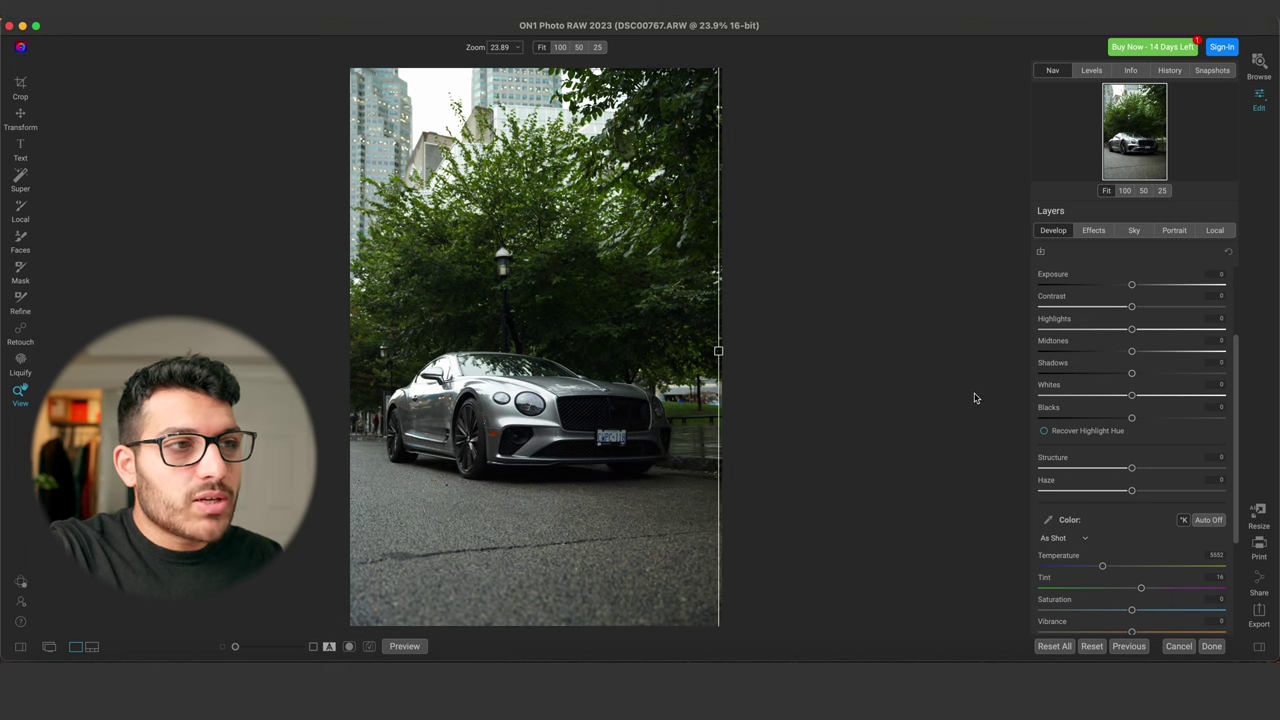
pyautogui.moveTo(718, 400); pyautogui.dragTo(537, 432)
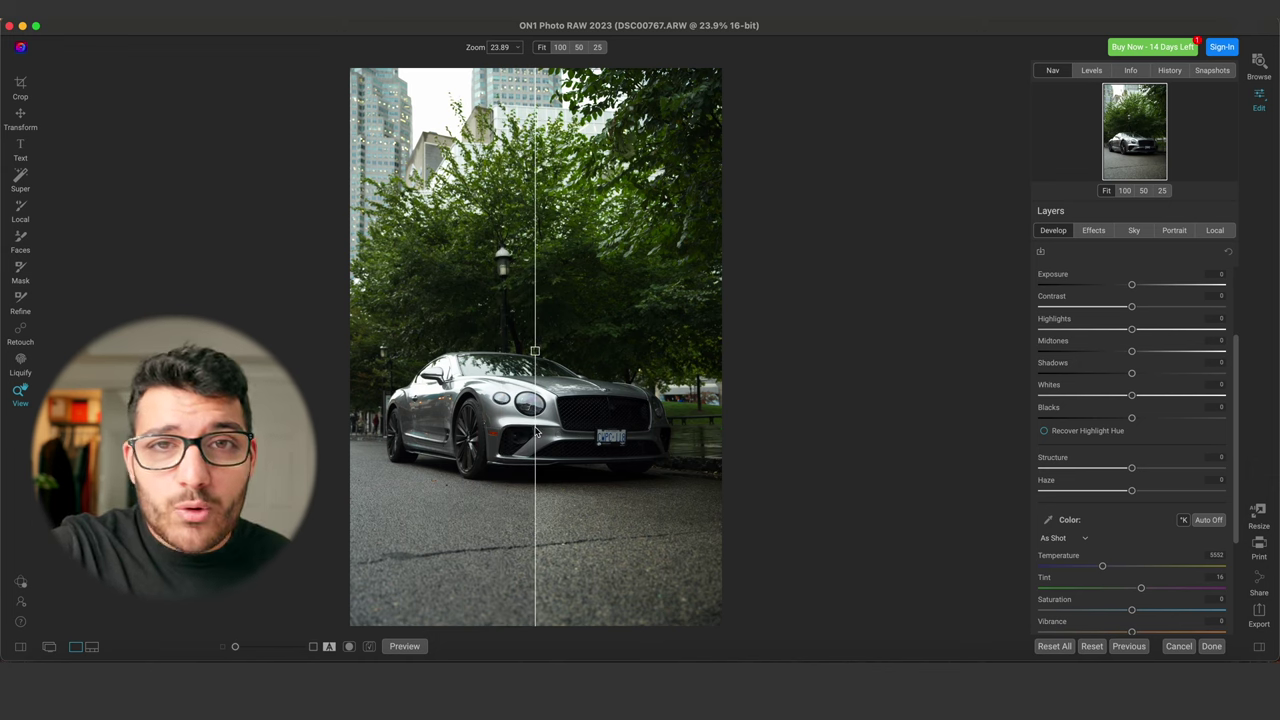
pyautogui.press('Left')
# Step: Show the filmstrip and open DSC01085.ARW, the man-with-camera photo
pyautogui.press('f')
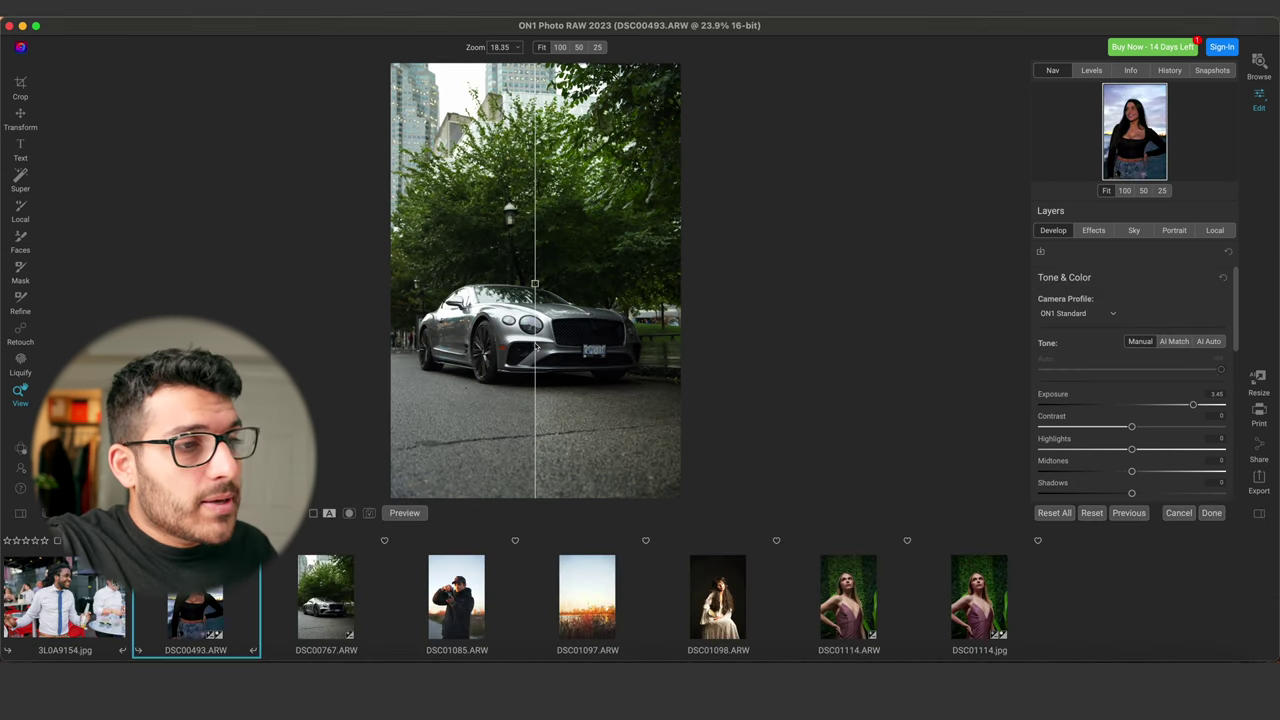
pyautogui.click(456, 597)
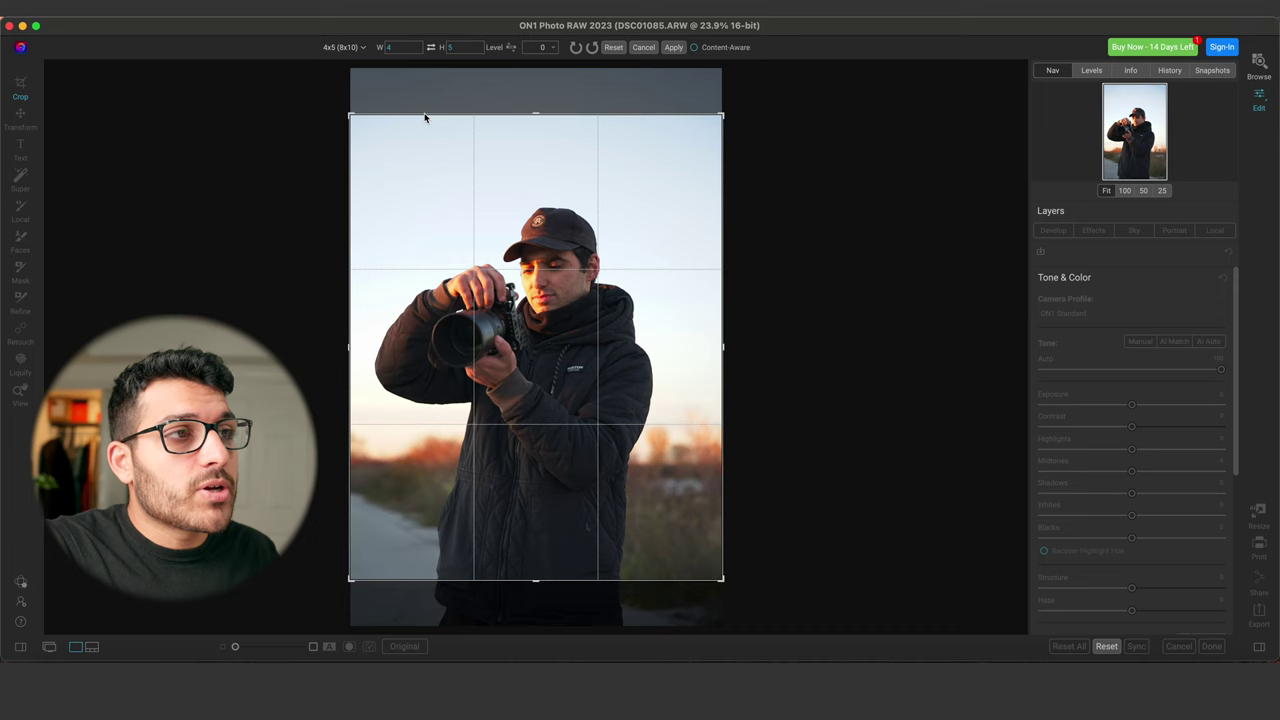
# Step: Reposition the photo, extend the 4x5 crop above its top edge, and apply with Content-Aware fill
pyautogui.moveTo(548, 308); pyautogui.dragTo(545, 208)
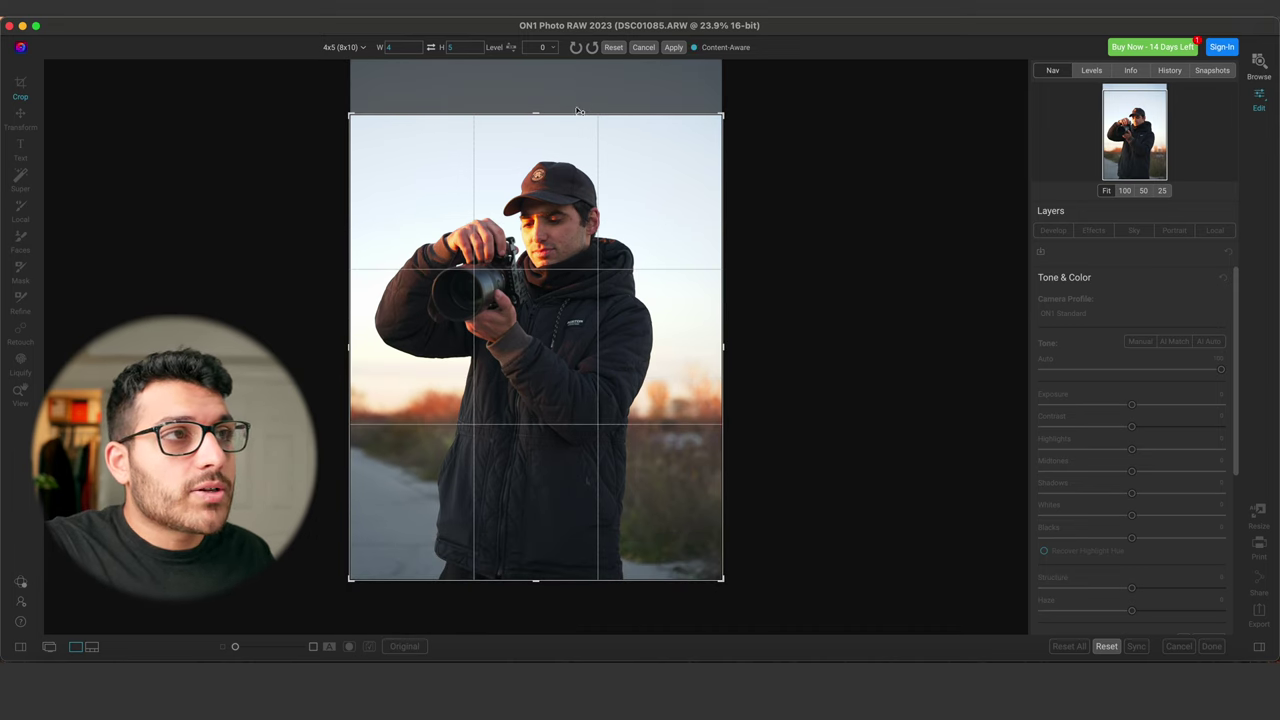
pyautogui.moveTo(538, 117); pyautogui.dragTo(543, 70)
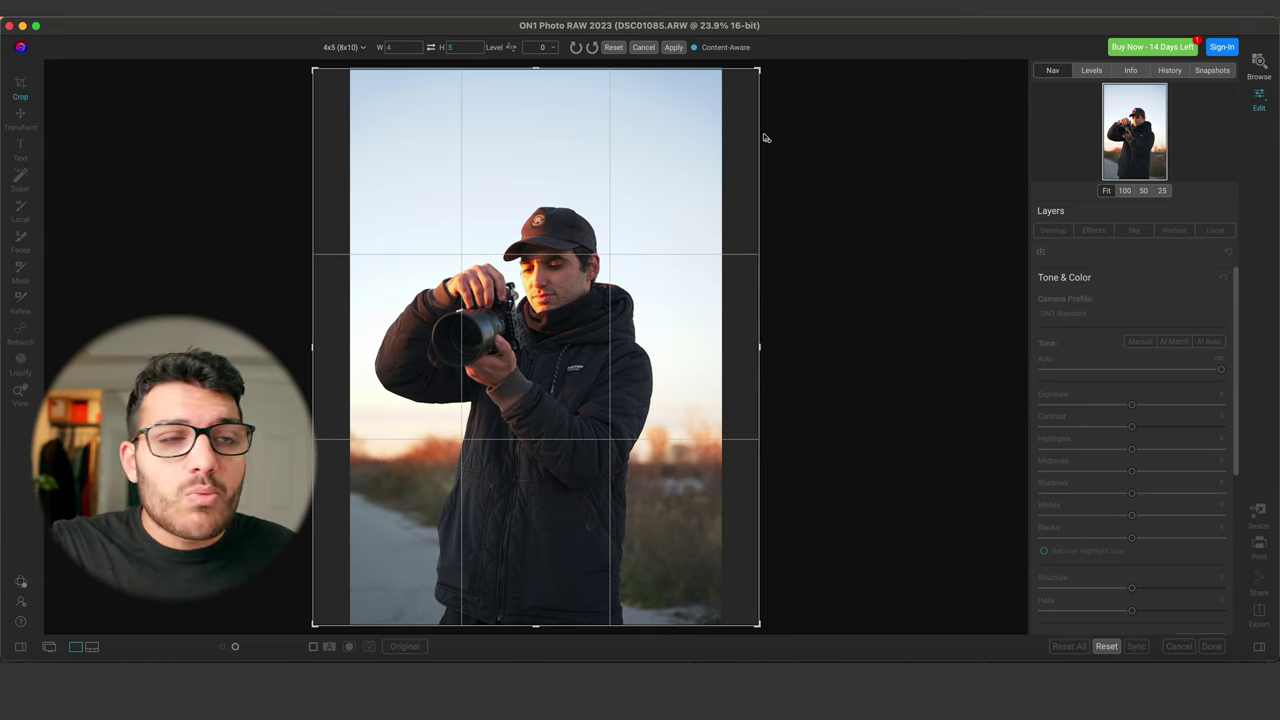
pyautogui.click(673, 47)
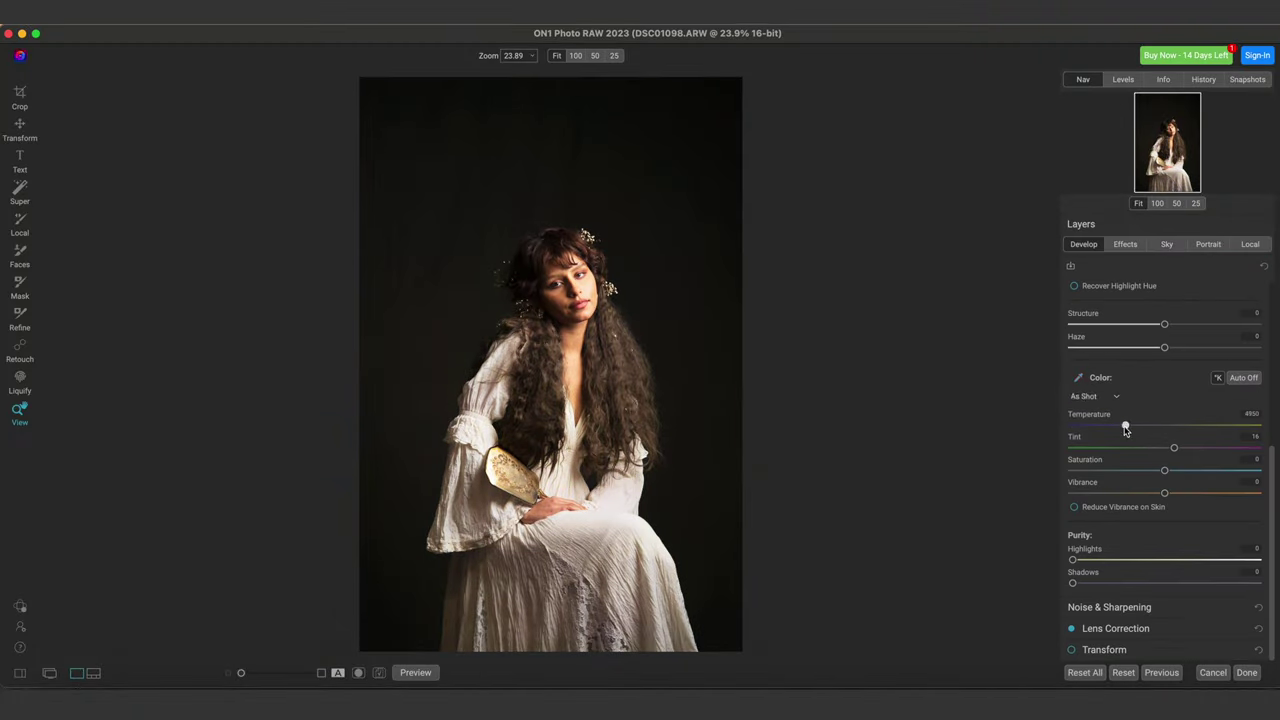
# Step: Scroll up the settings panel for the woman-in-white portrait
pyautogui.scroll(5, 1165, 420)
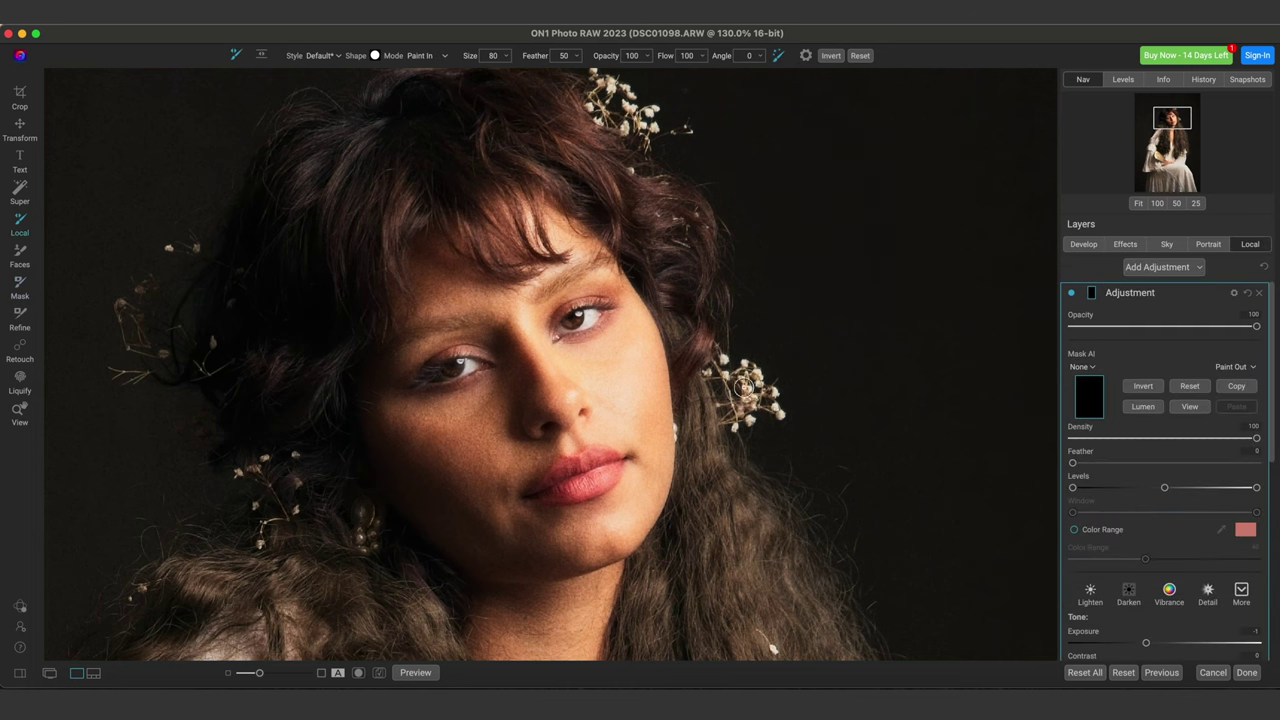
# Step: Reveal the local adjustment's mask overlay and open face retouching for the portrait
pyautogui.press('super+m')
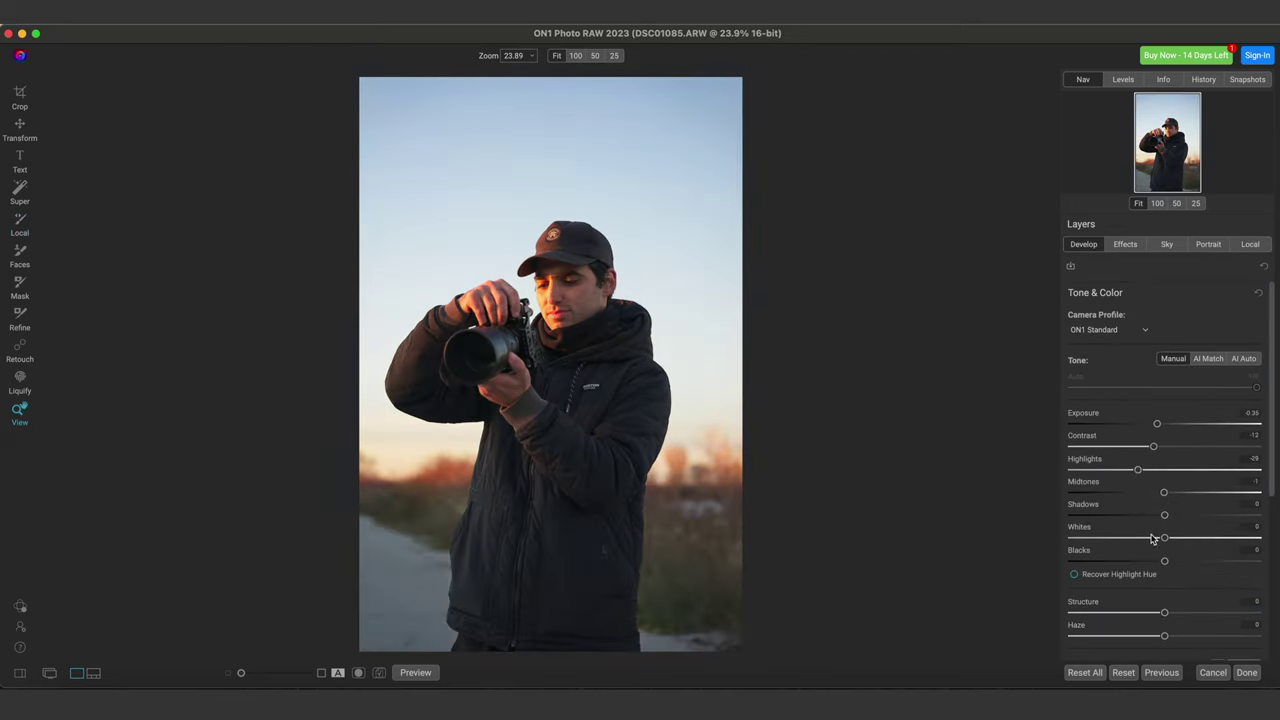
pyautogui.scroll(-5, 1190, 560)
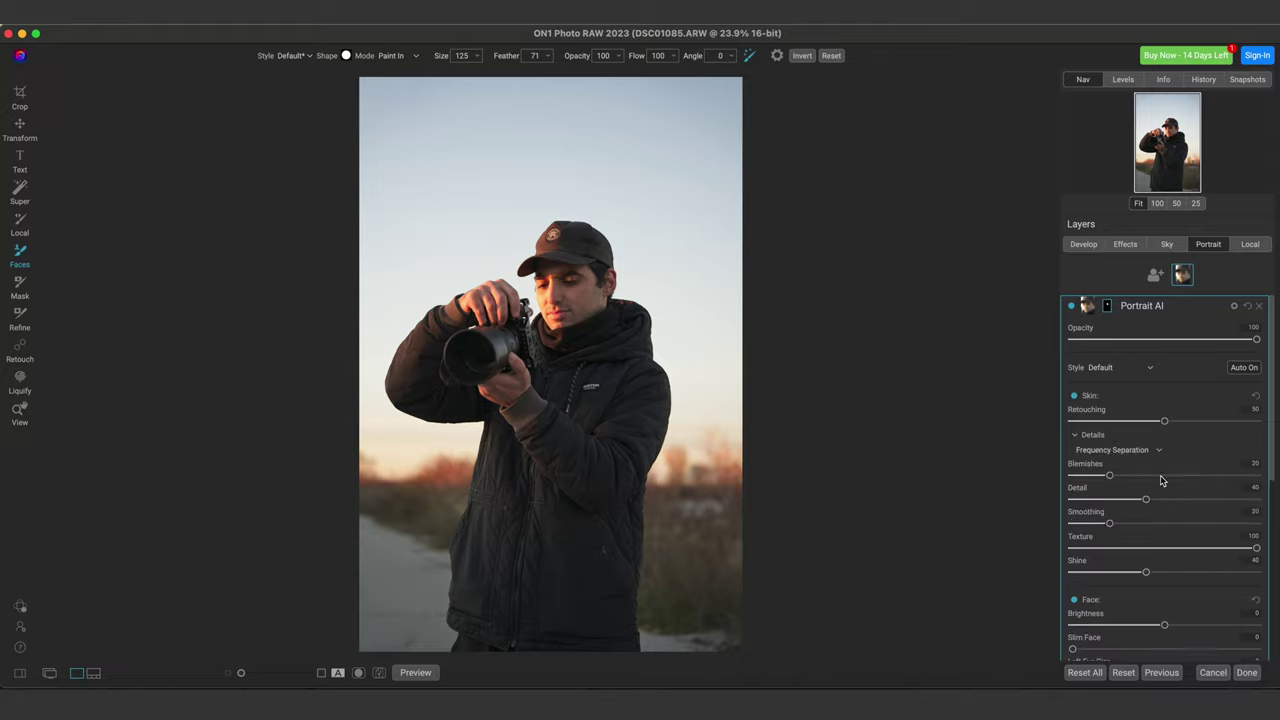
pyautogui.click(1167, 145)
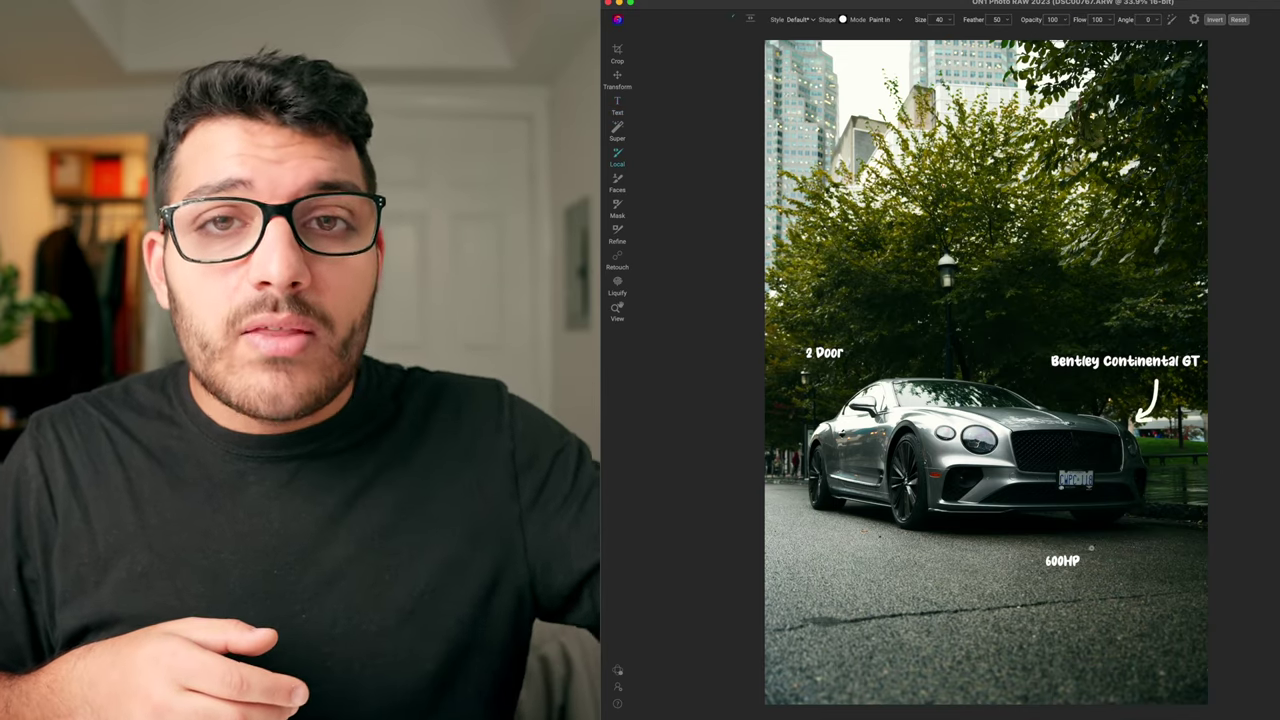
# Step: Paint white arrows at the 600HP and 2 Door labels pointing toward the car
pyautogui.moveTo(1089, 556); pyautogui.dragTo(1093, 530)
pyautogui.moveTo(838, 362); pyautogui.dragTo(848, 380)
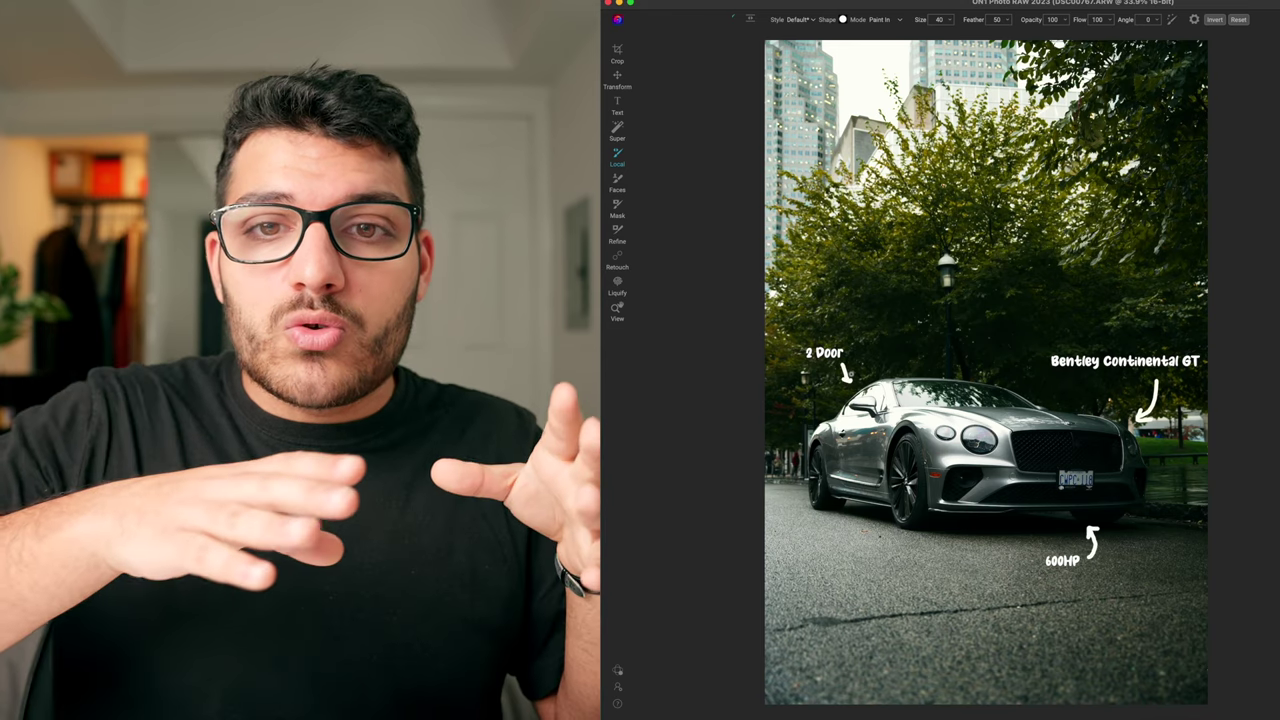